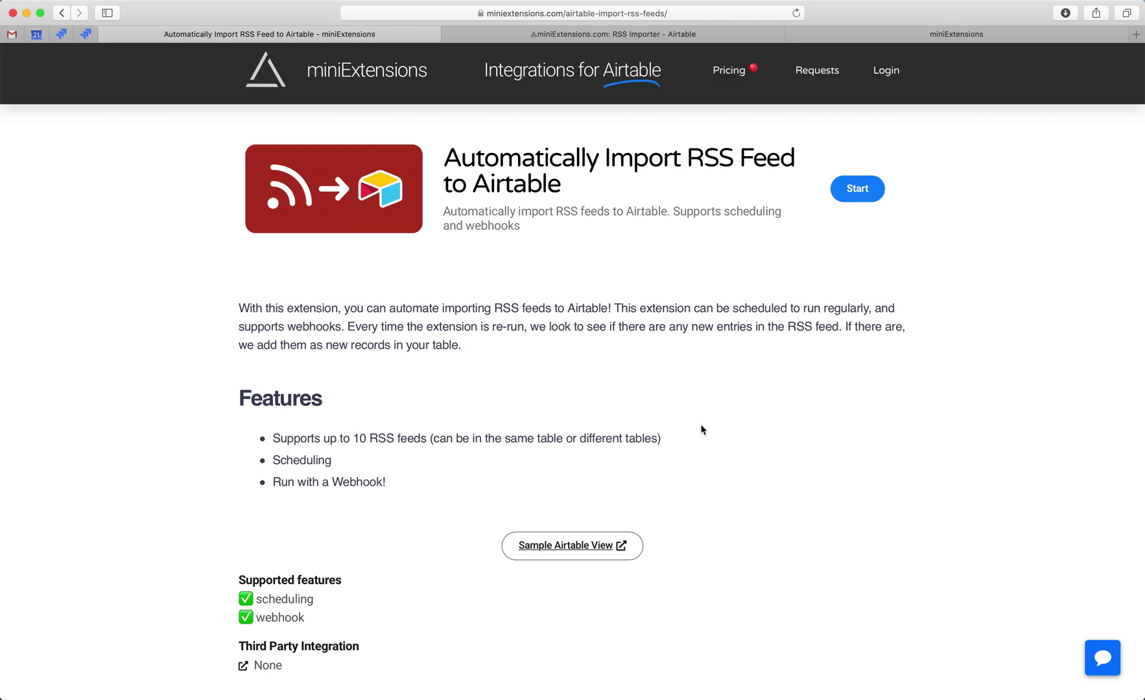
Switch to the browser tab showing the empty Airtable RSS Importer table
click(618, 30)
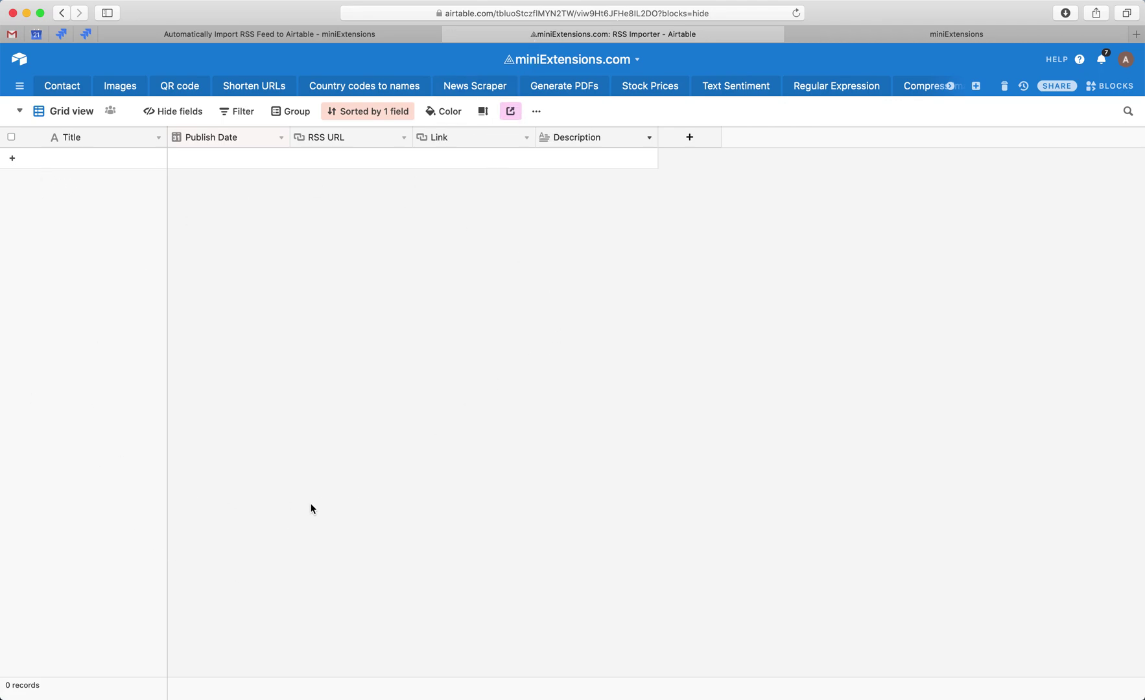
Scroll the table tabs to RSS Importer, then return to the NYT Technology import form
scroll(574, 86, right, 10)
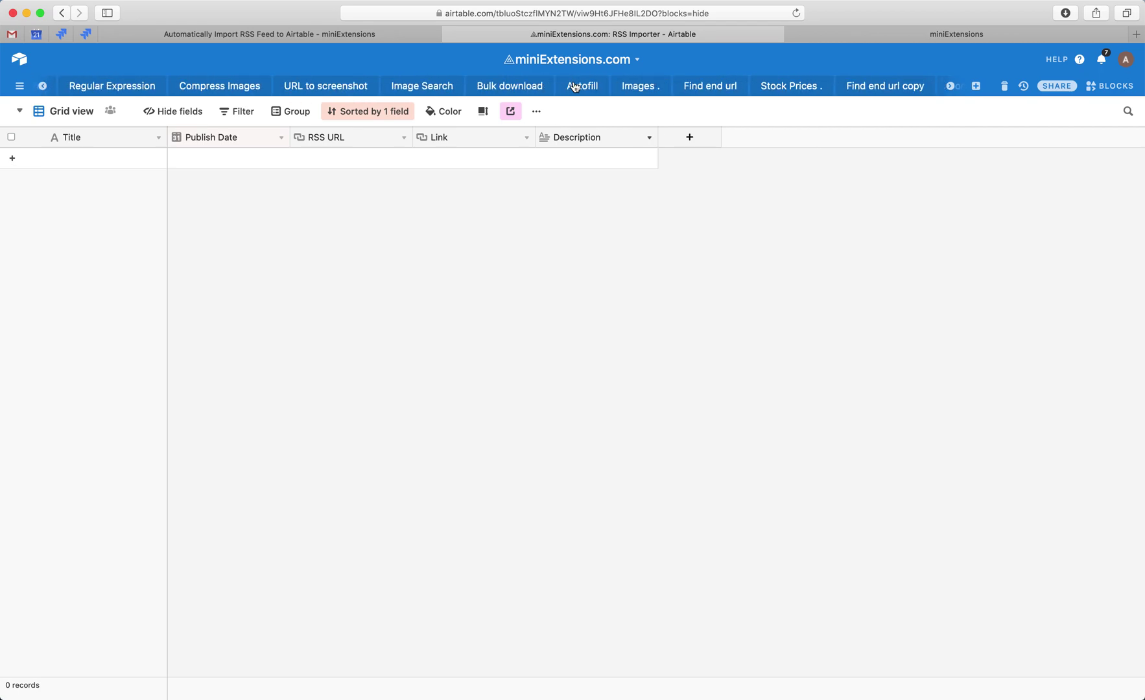
scroll(574, 85, right, 10)
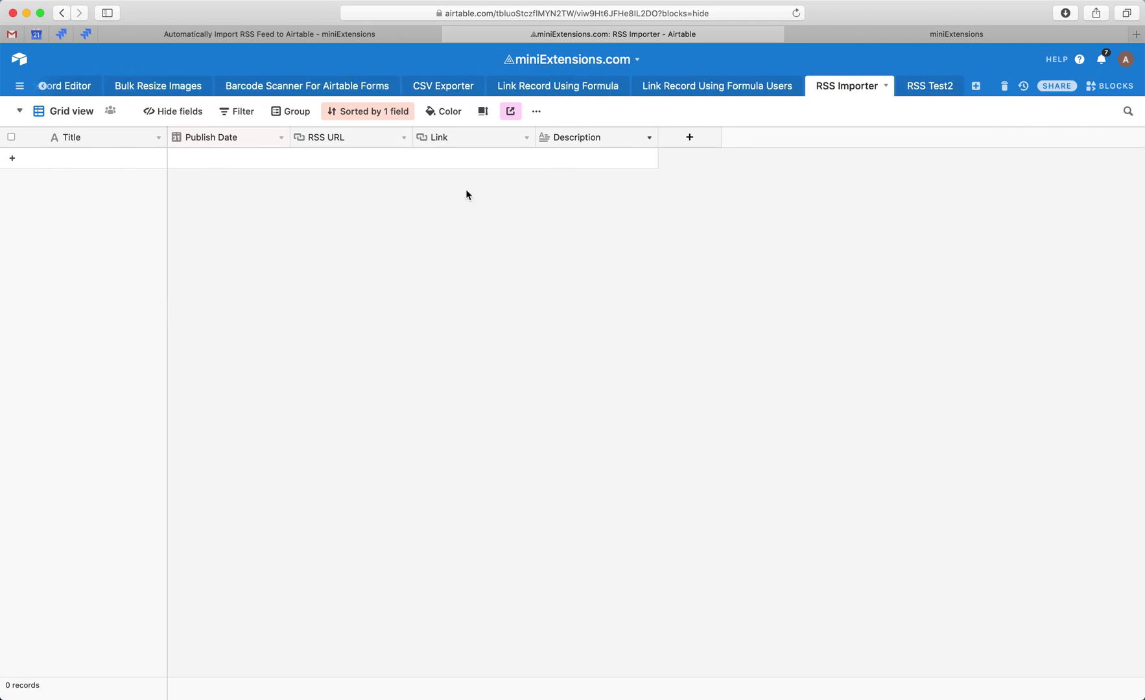
key(ctrl+Tab)
scroll(535, 181, up, 10)
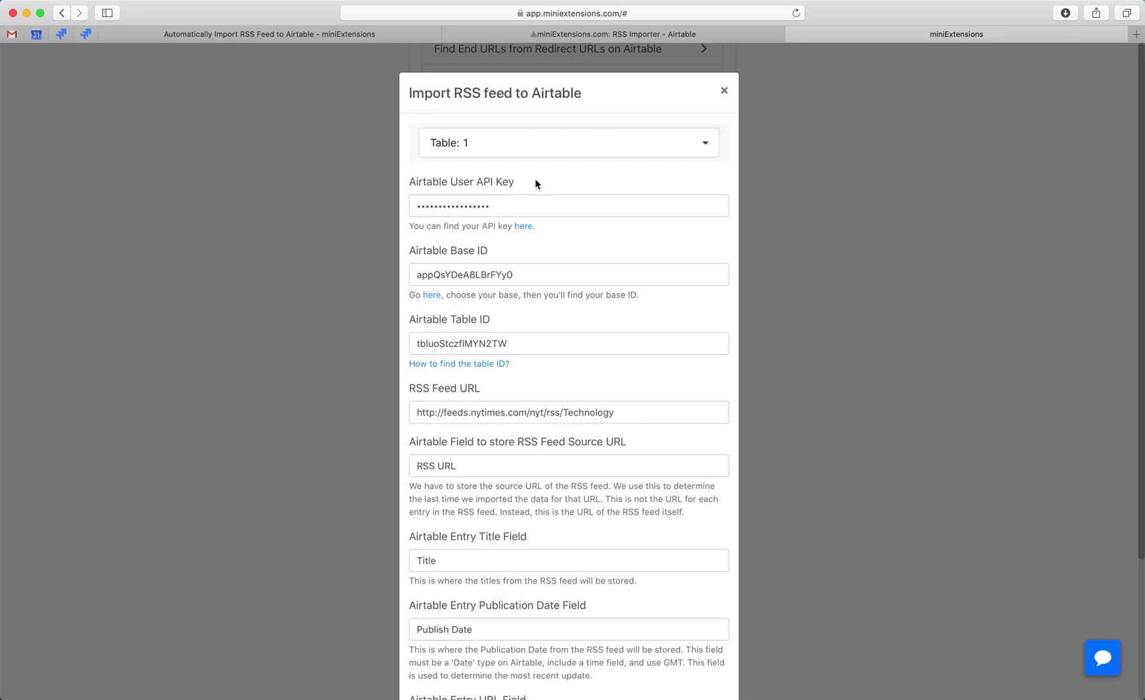
Highlight the NYT Technology feed URL and RSS URL field, then detach Airtable into its own window
scroll(535, 178, down, 1)
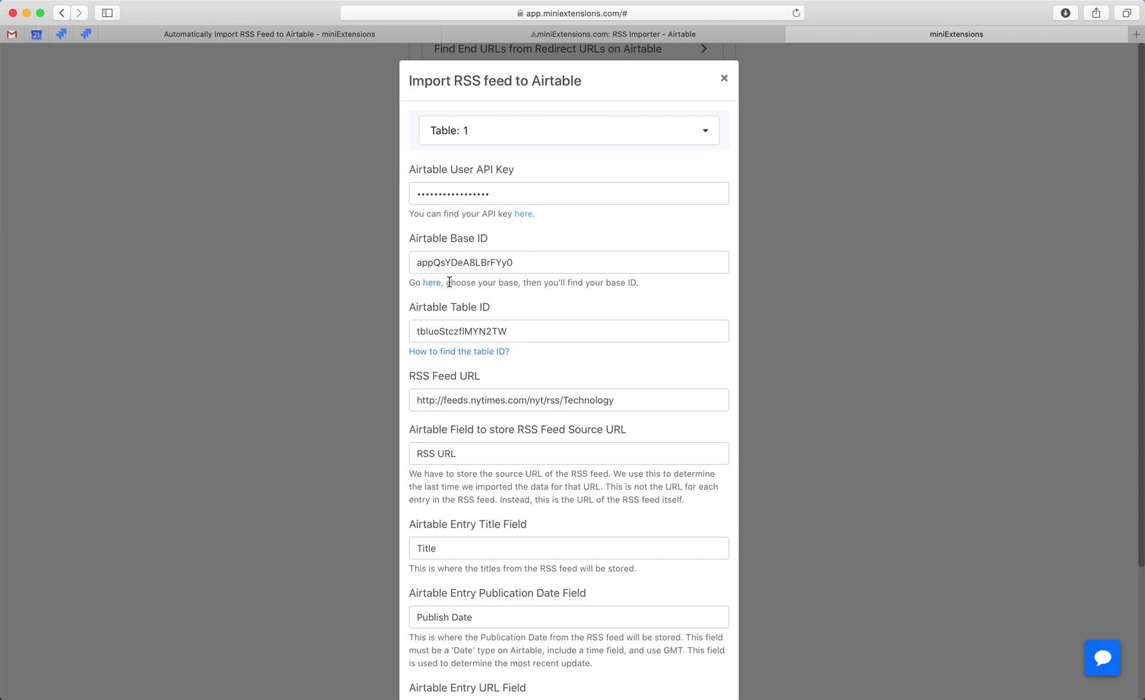
scroll(462, 355, down, 5)
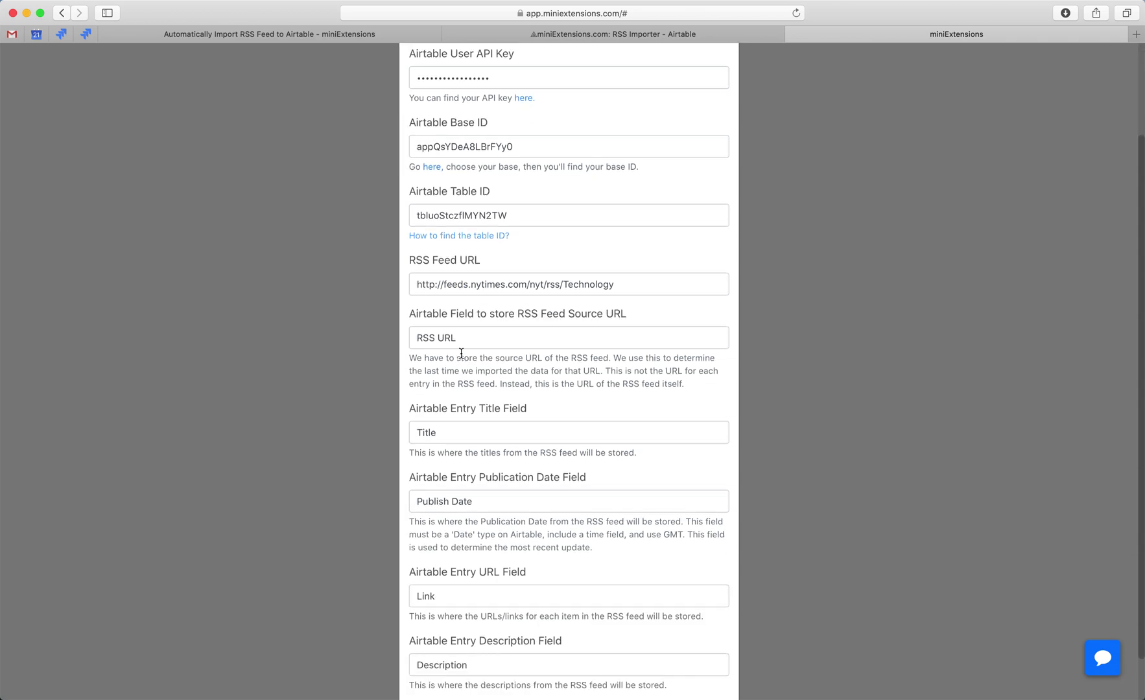
drag(649, 282, 378, 282)
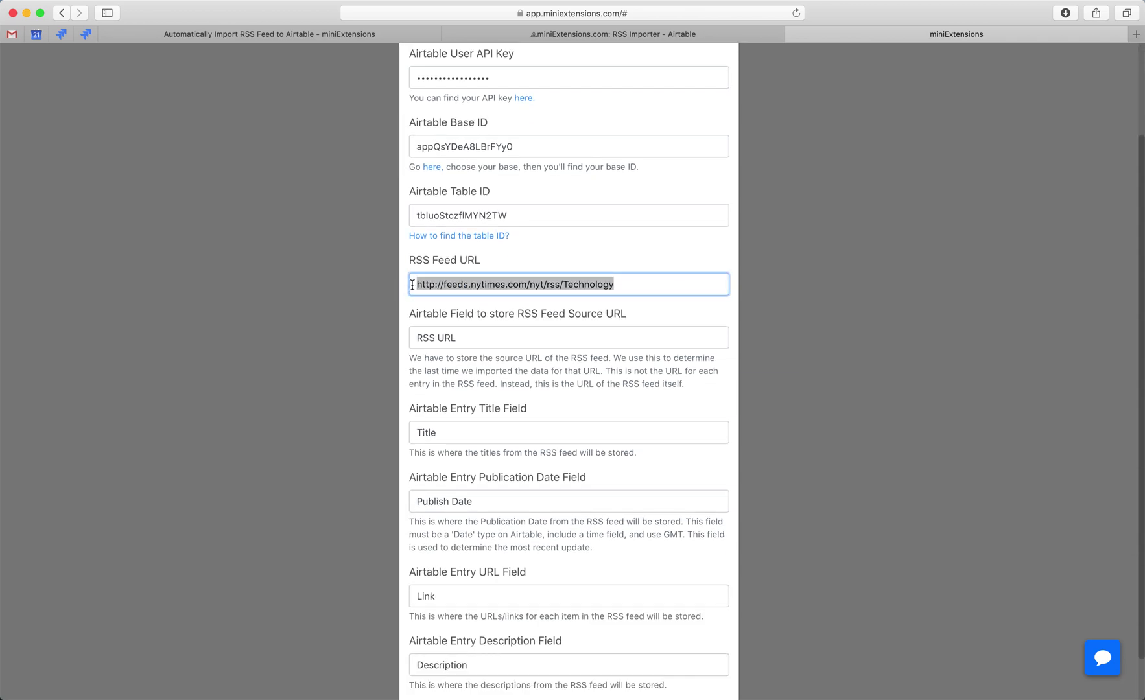
drag(476, 336, 378, 330)
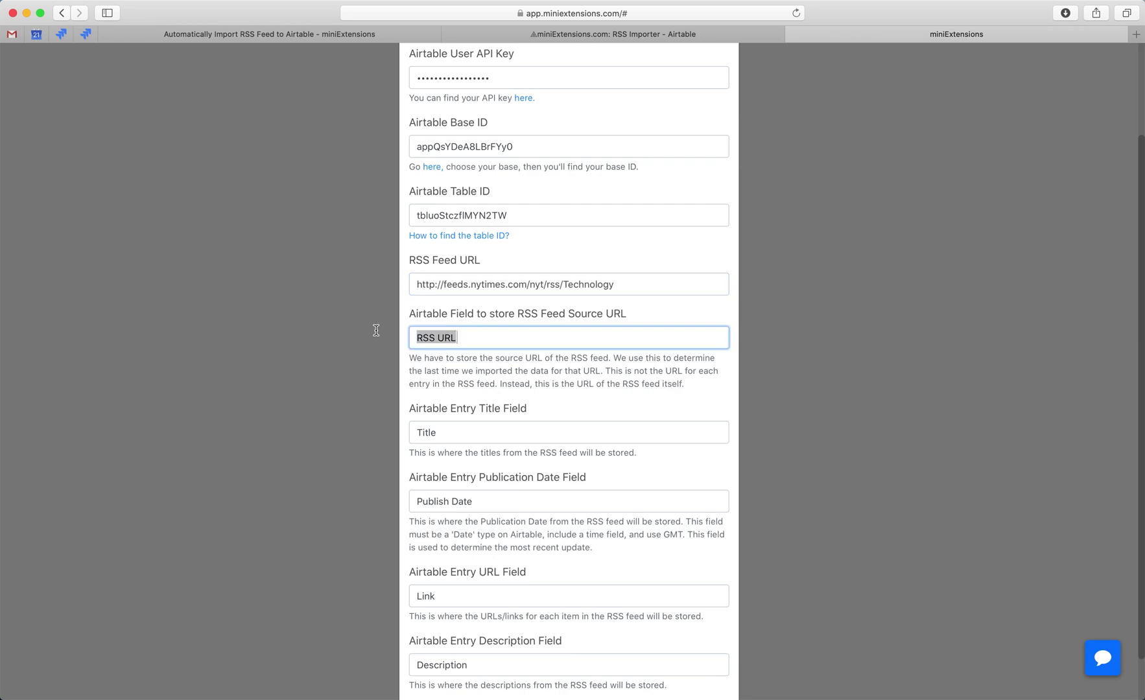
drag(523, 41, 884, 222)
drag(778, 14, 410, 15)
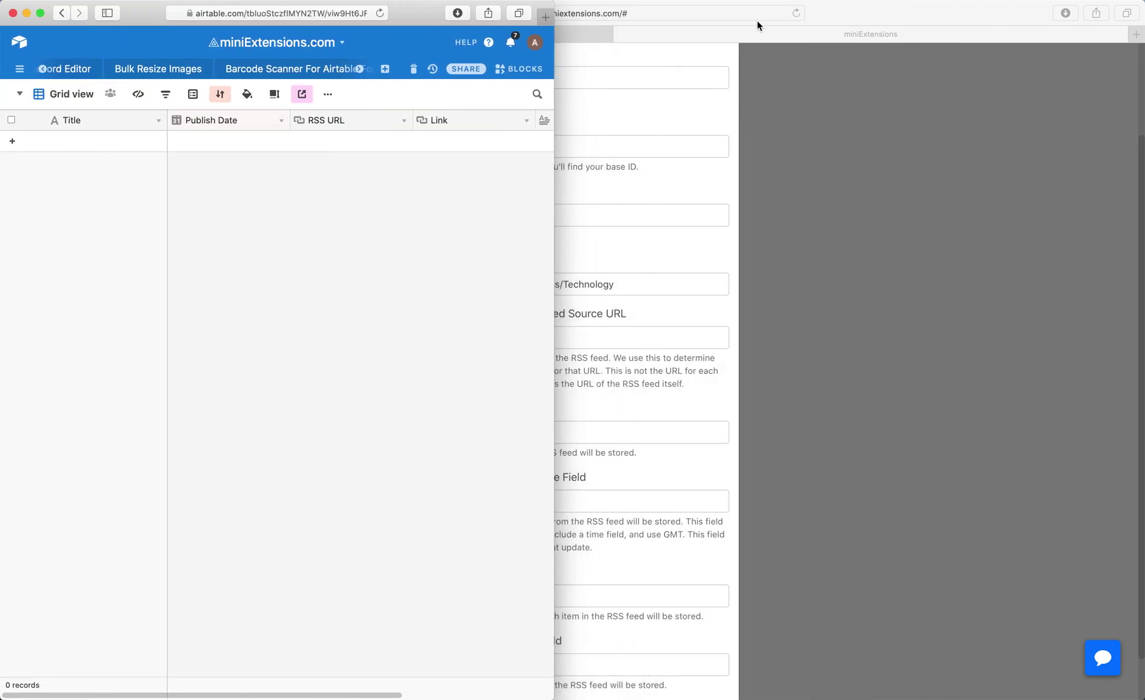
Tile Airtable left and the import form right, comparing the RSS Feed URL, RSS URL and Title settings
click(818, 20)
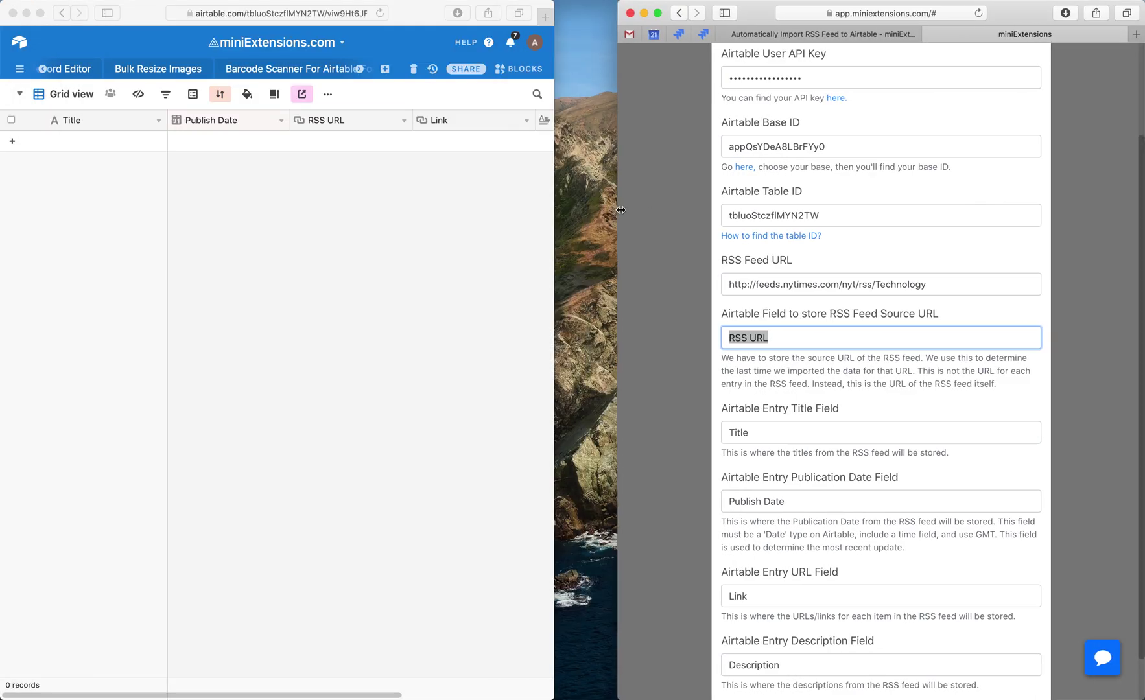
drag(620, 207, 556, 207)
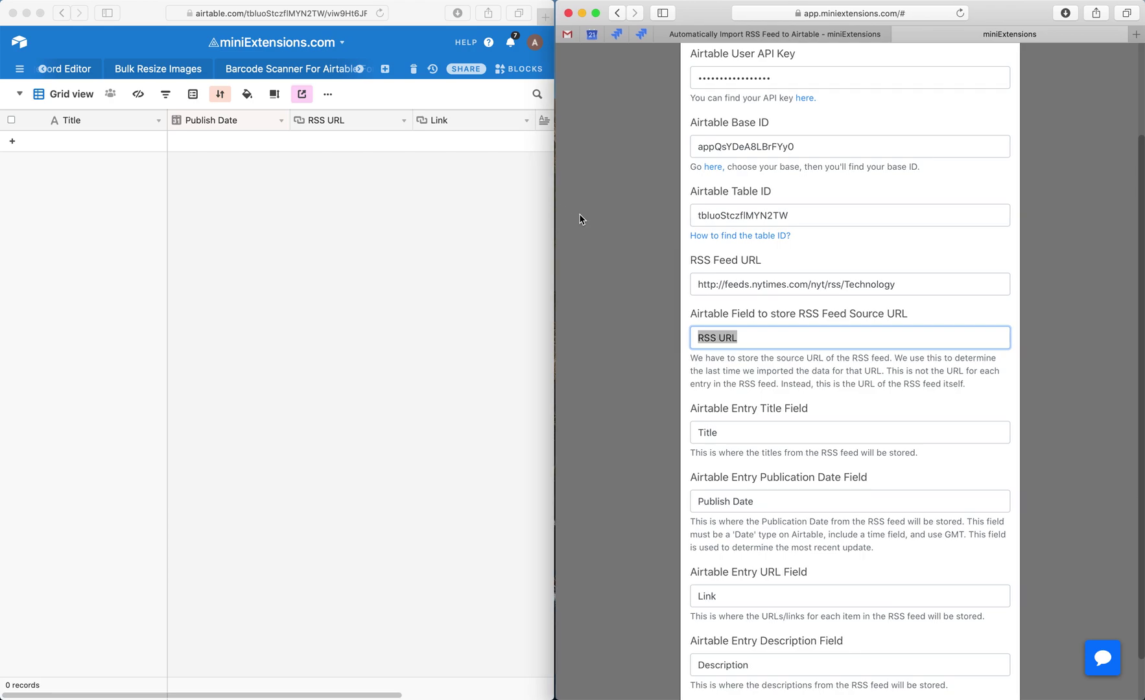
drag(686, 259, 766, 257)
click(780, 280)
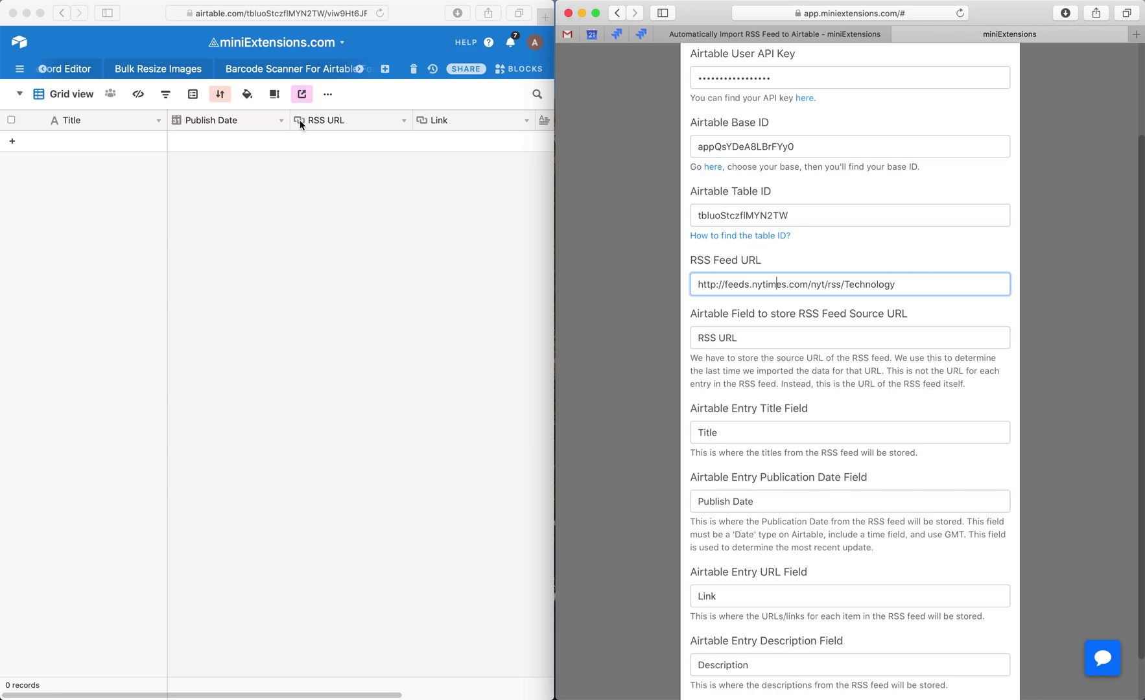
click(777, 335)
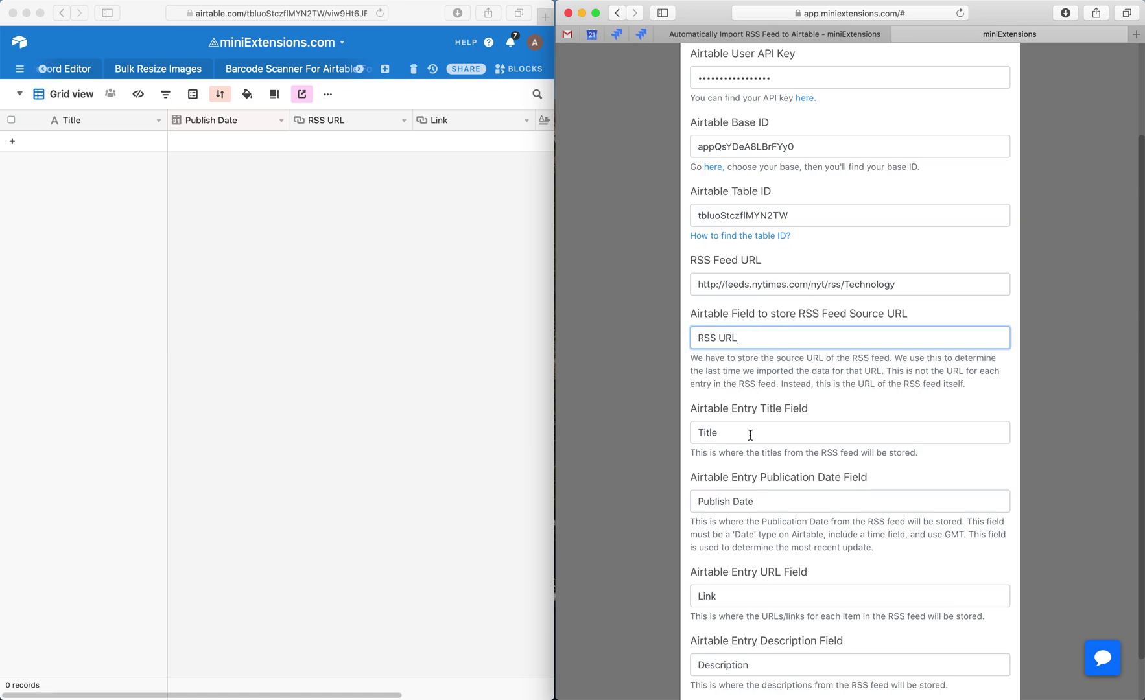
drag(781, 433, 693, 432)
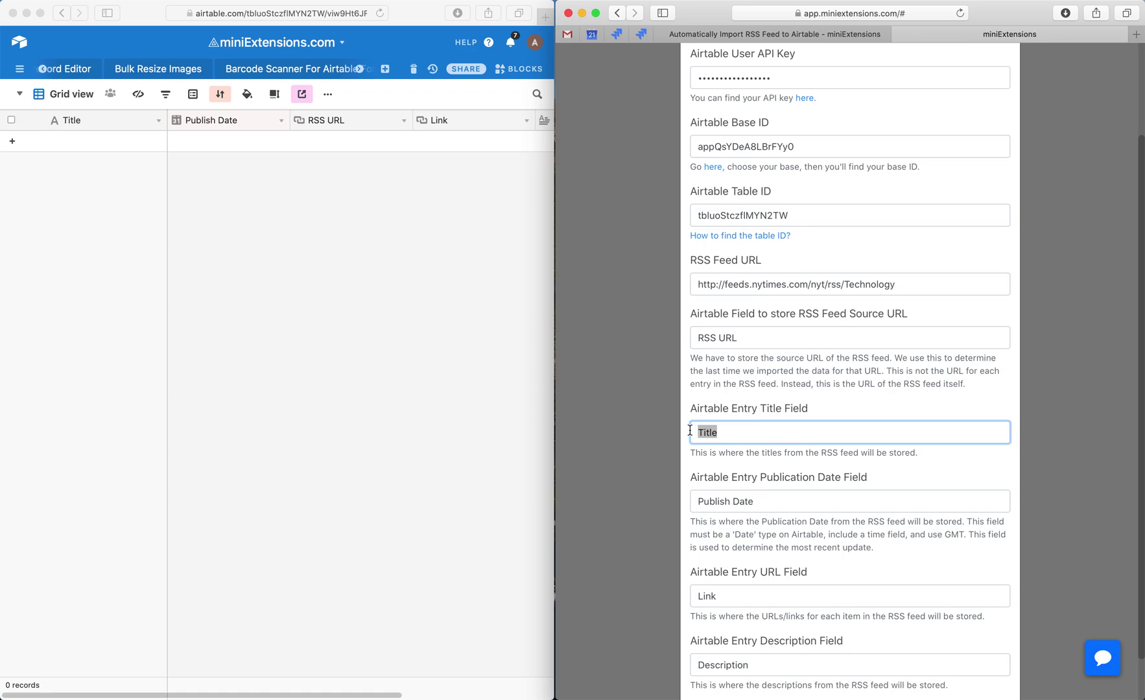
click(64, 145)
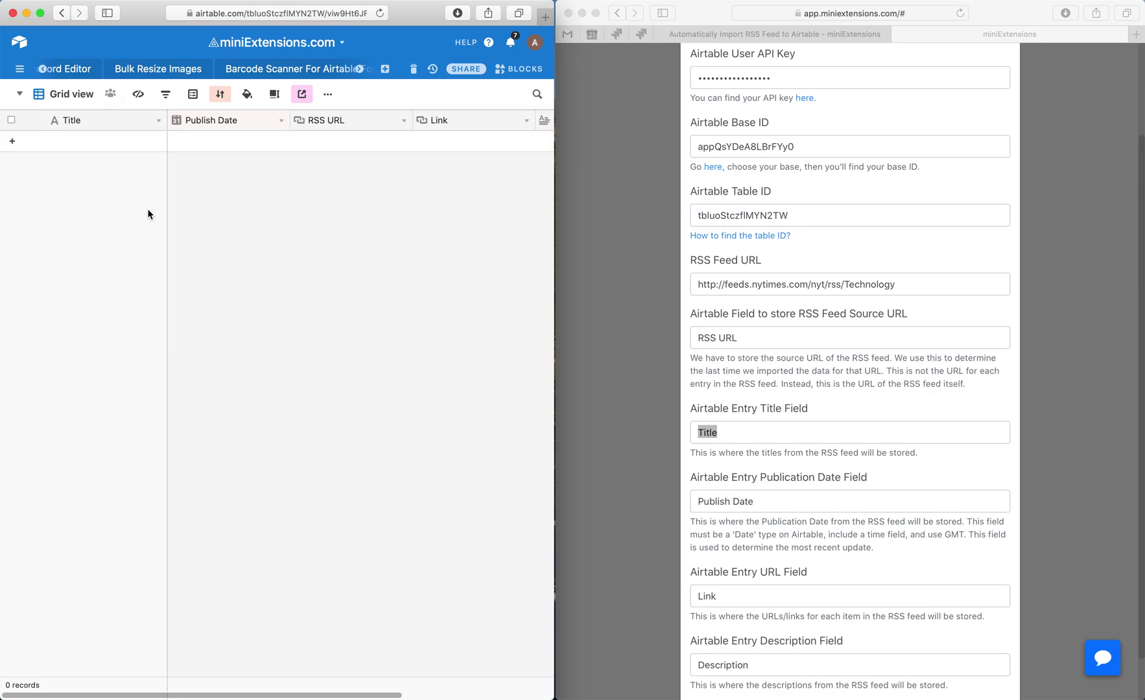
click(794, 515)
key(Tab)
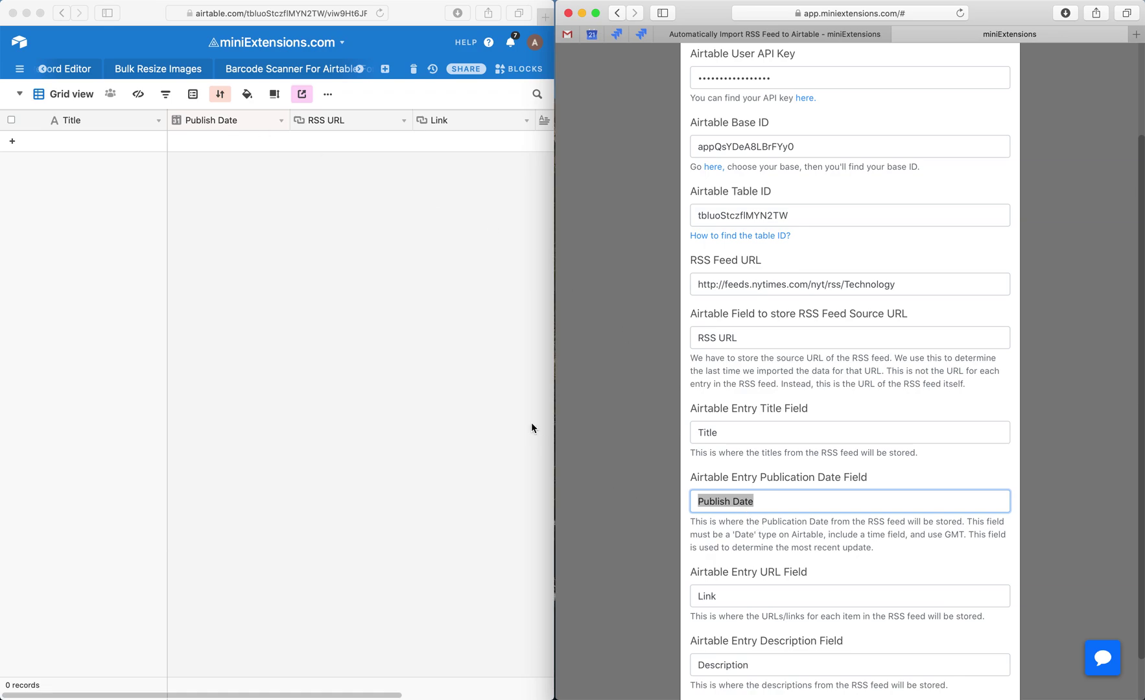
double_click(218, 117)
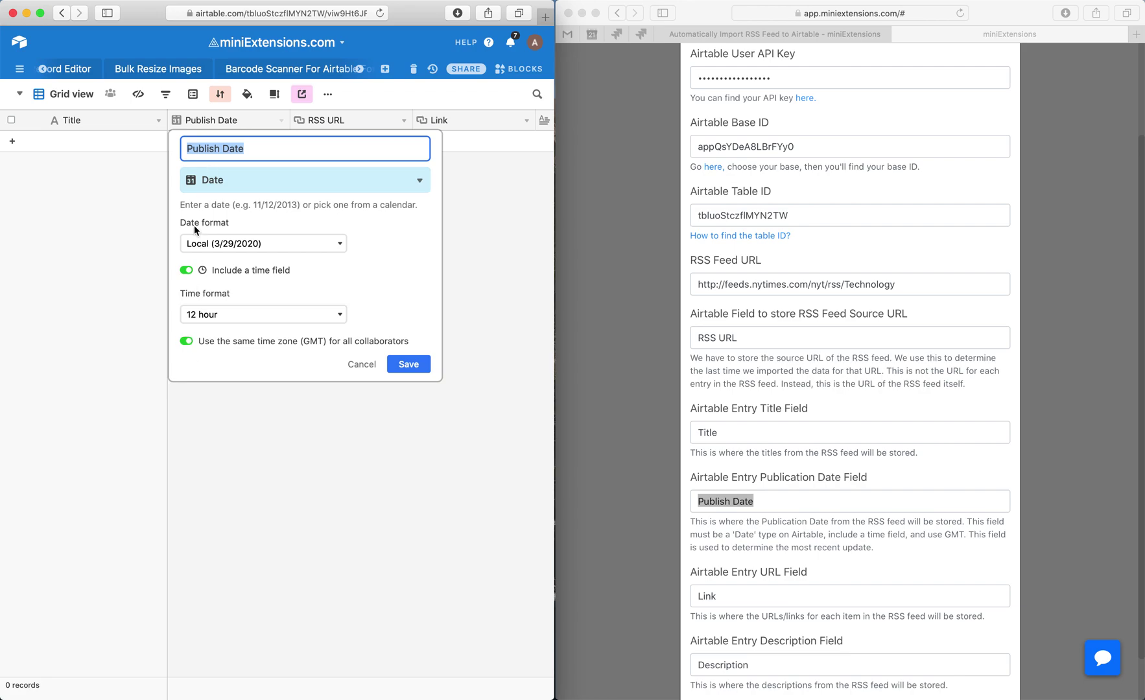
click(408, 365)
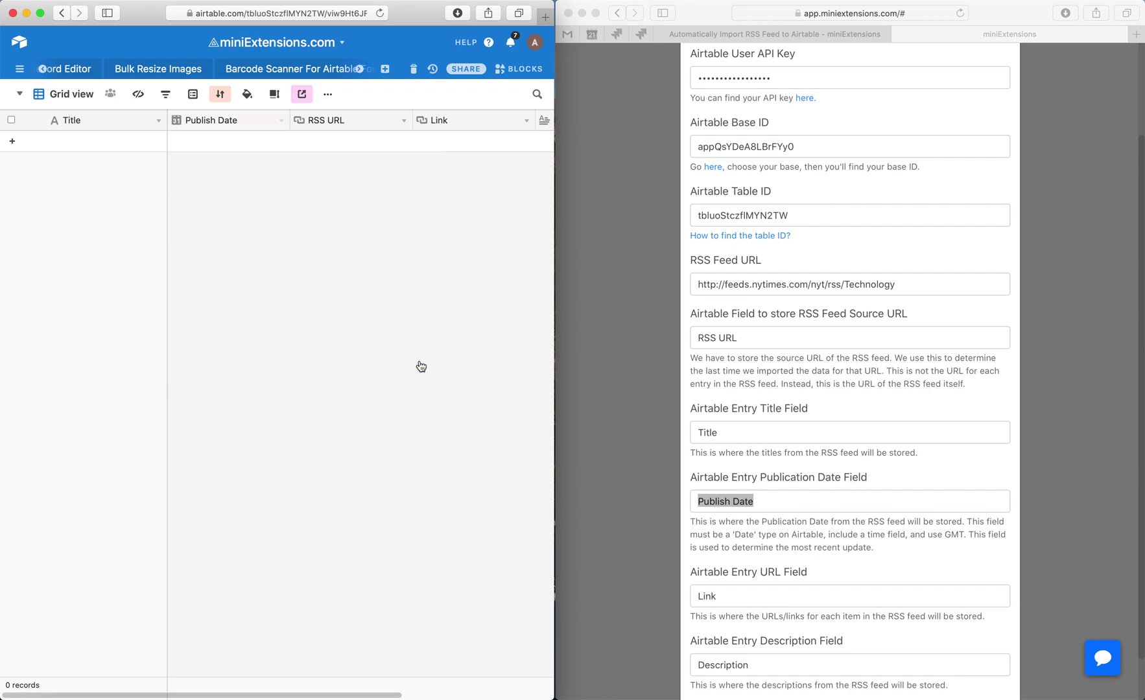
scroll(791, 477, down, 2)
click(769, 539)
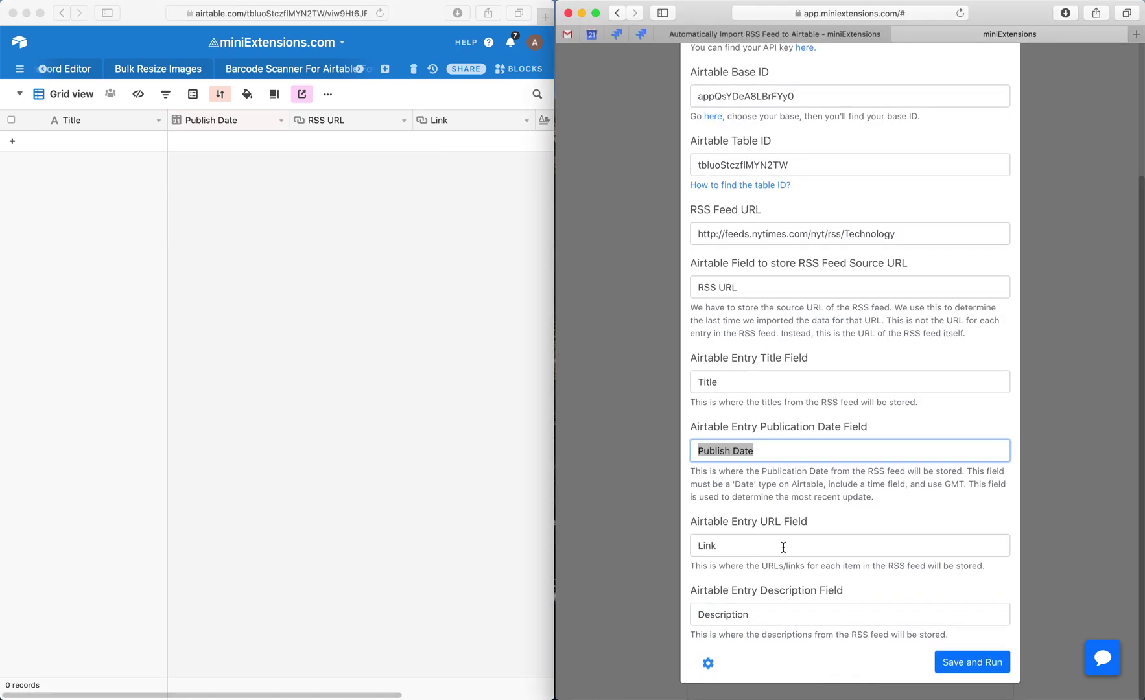
click(782, 545)
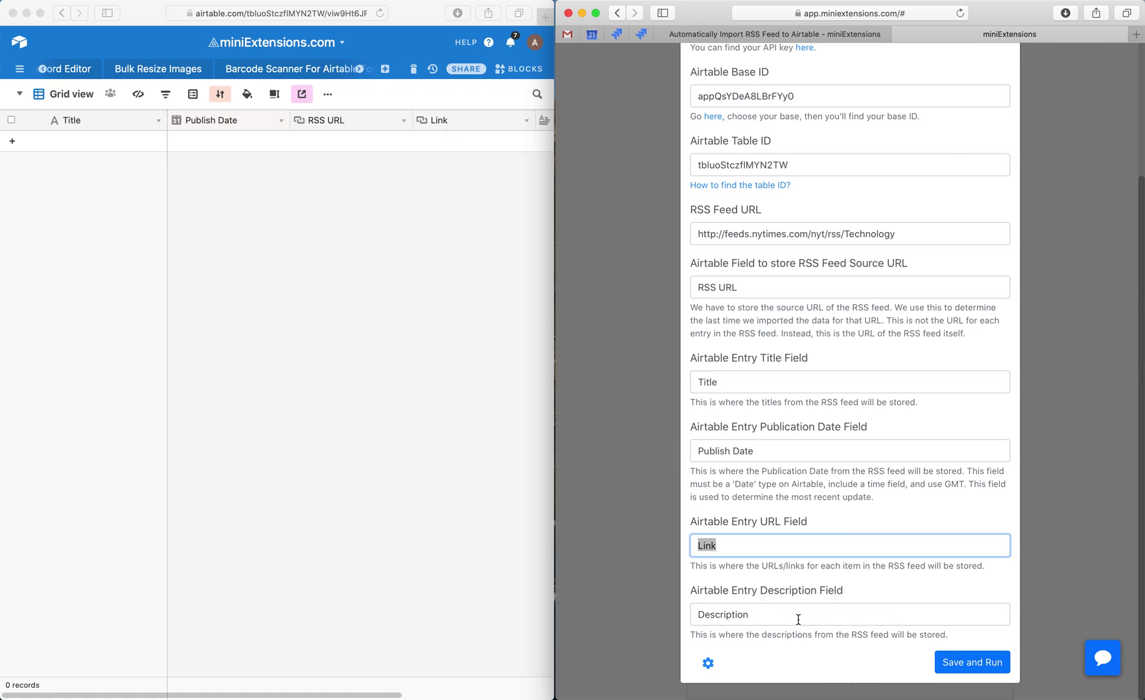
scroll(319, 181, right, 5)
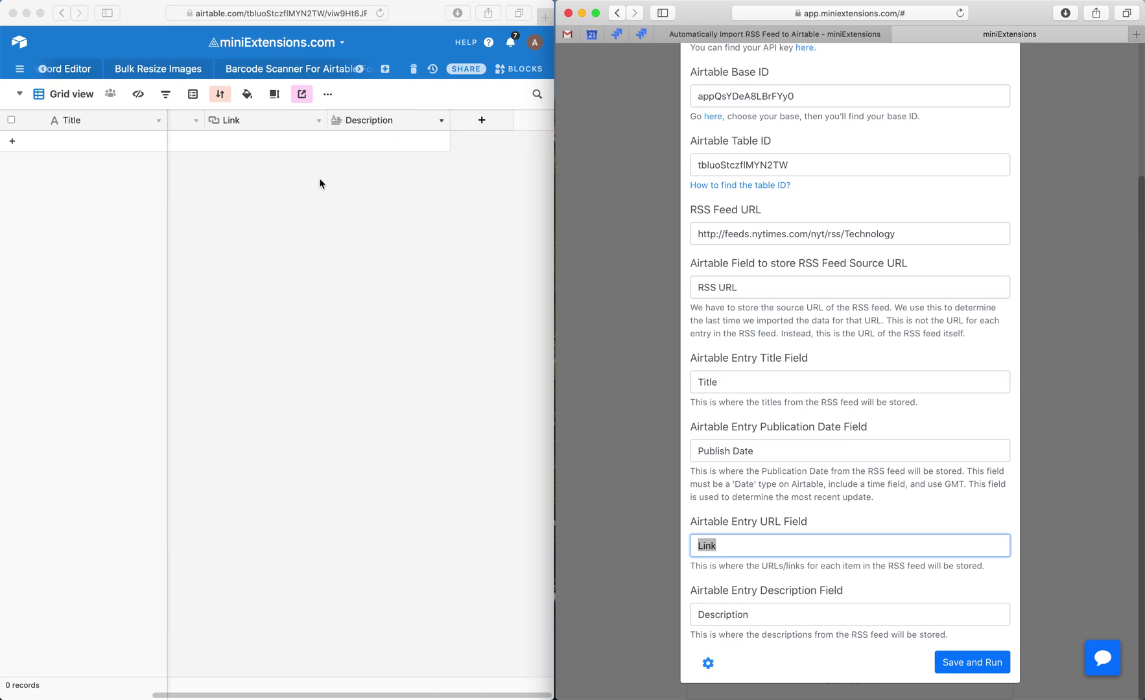
scroll(410, 291, left, 5)
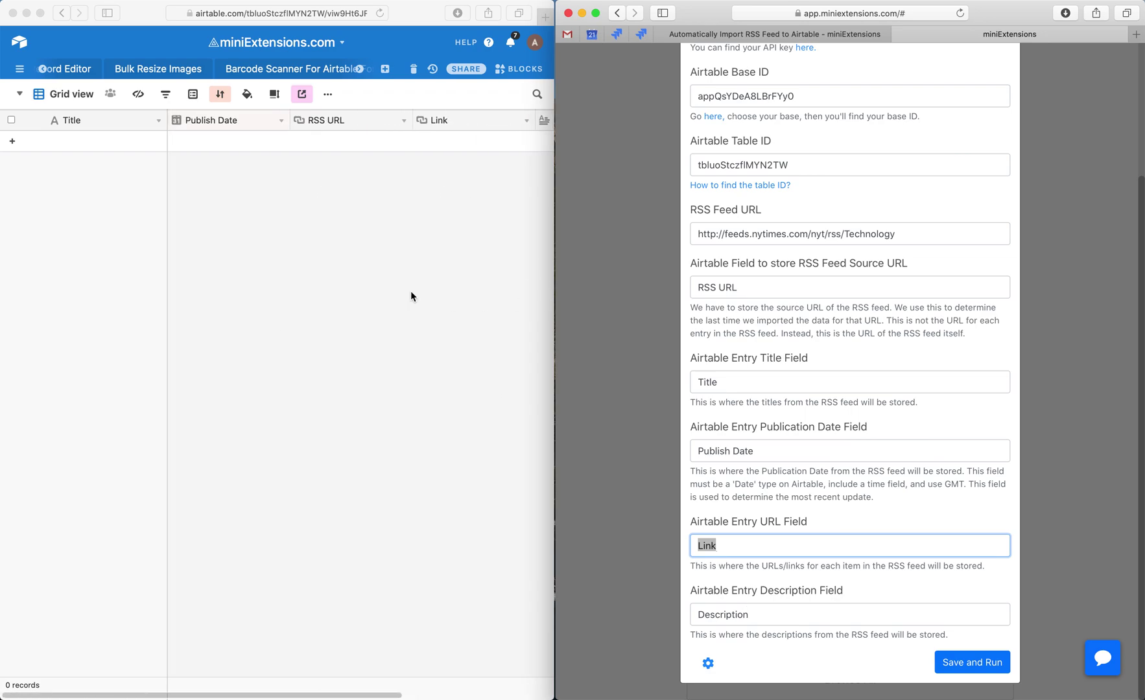
Save and run the NYT Technology import, then scroll through the 25 new records
click(966, 663)
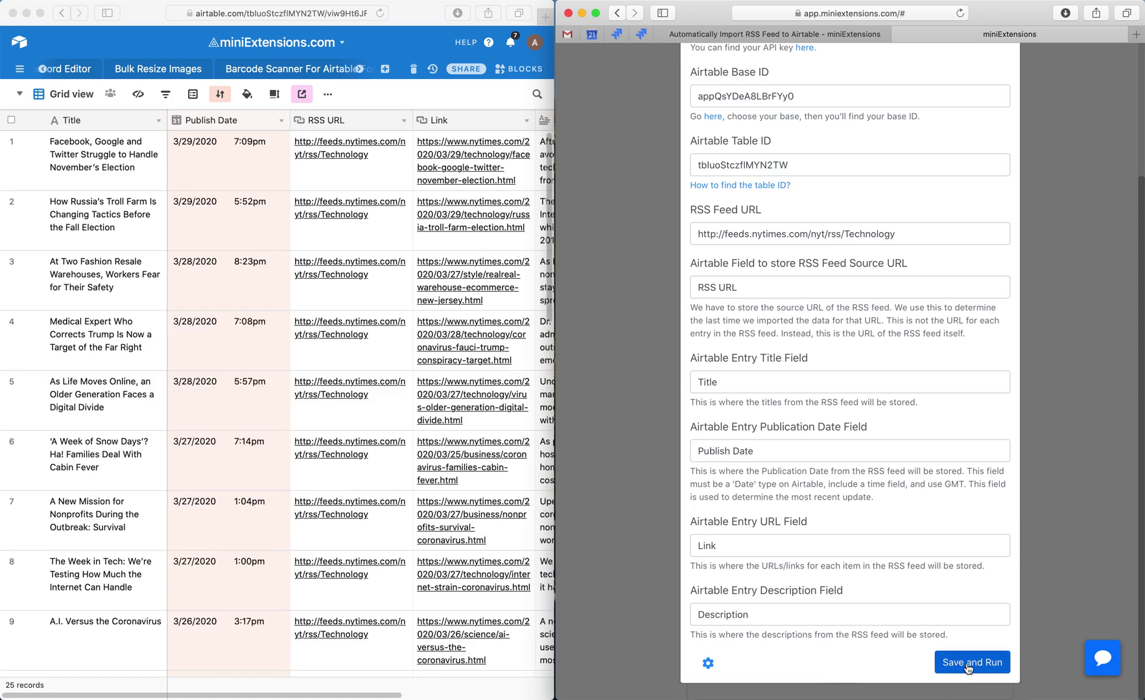
scroll(312, 446, down, 15)
scroll(311, 446, up, 15)
Delete the fashion resale warehouses record and rerun the import
right_click(139, 290)
click(179, 424)
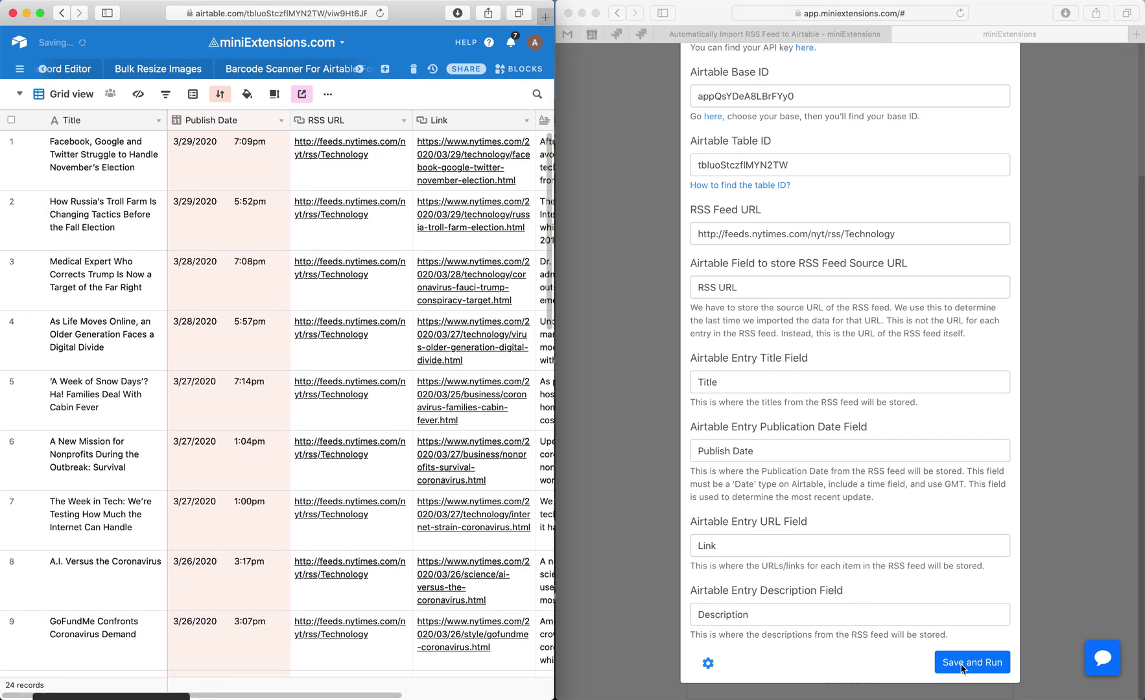
click(971, 662)
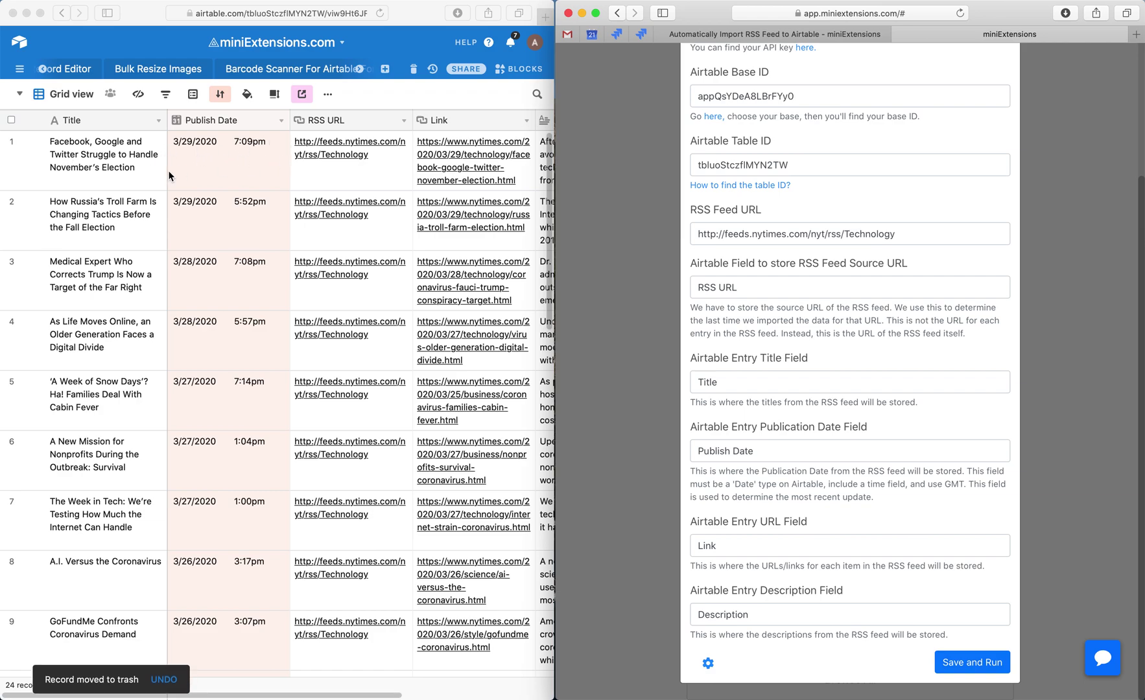
Delete the Facebook election record and rerun the import, leaving 24 records
right_click(138, 175)
click(175, 306)
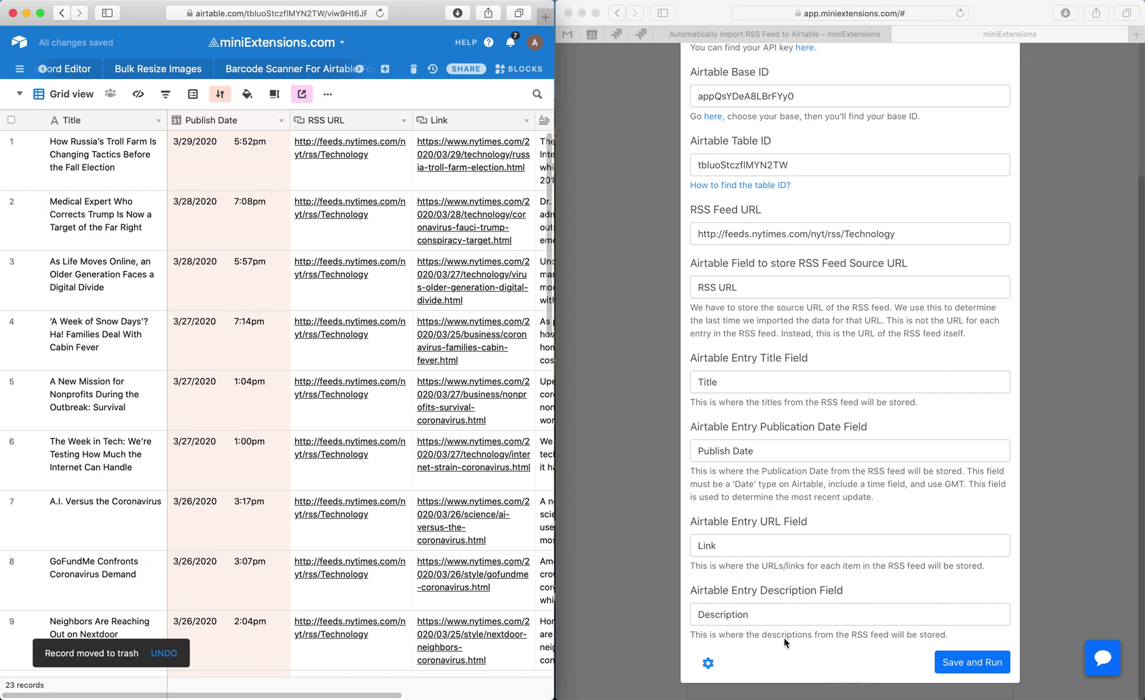
click(958, 663)
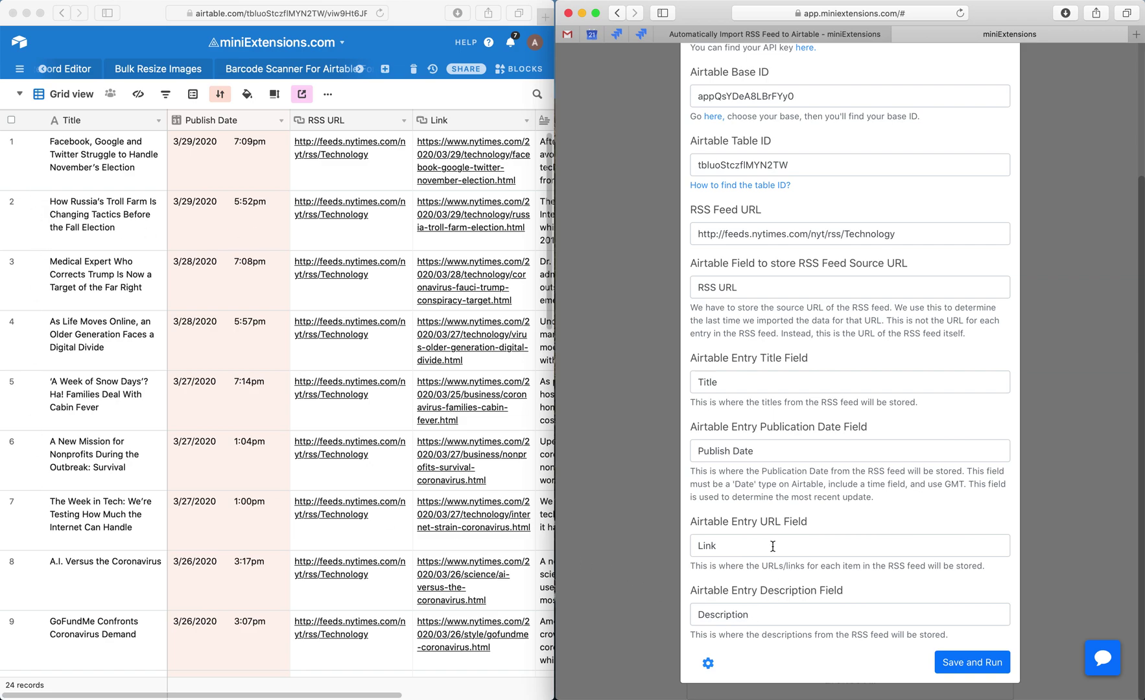
click(709, 662)
click(742, 315)
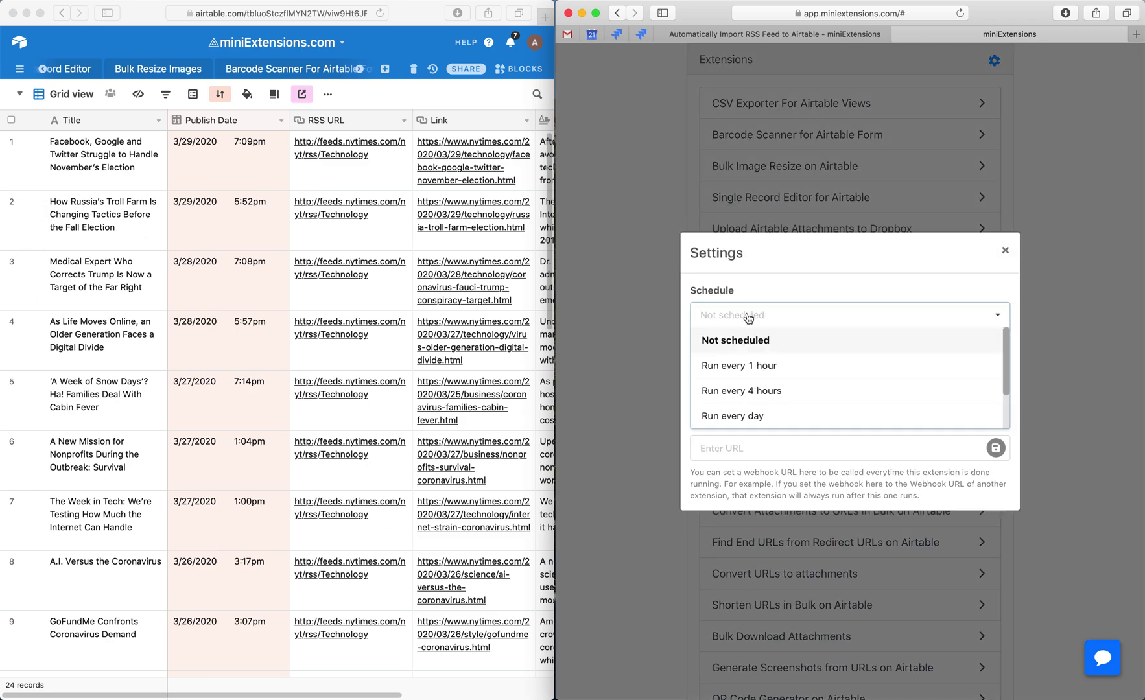
click(751, 287)
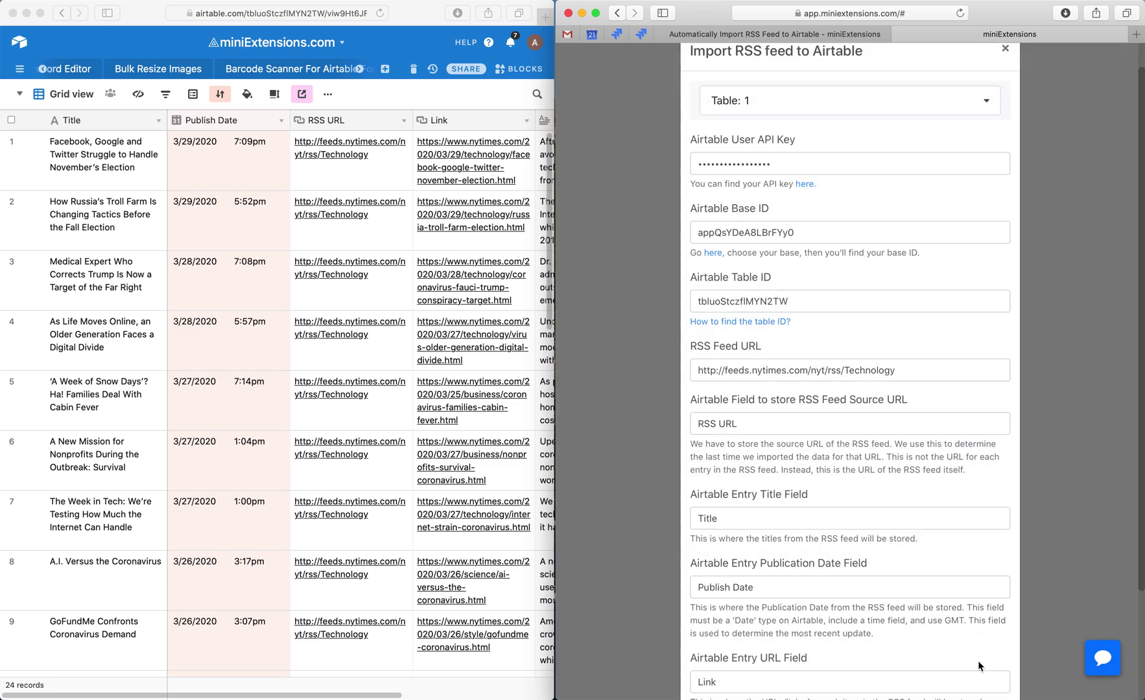
Choose Table: 5 from the importer's Table dropdown
scroll(1012, 648, down, 5)
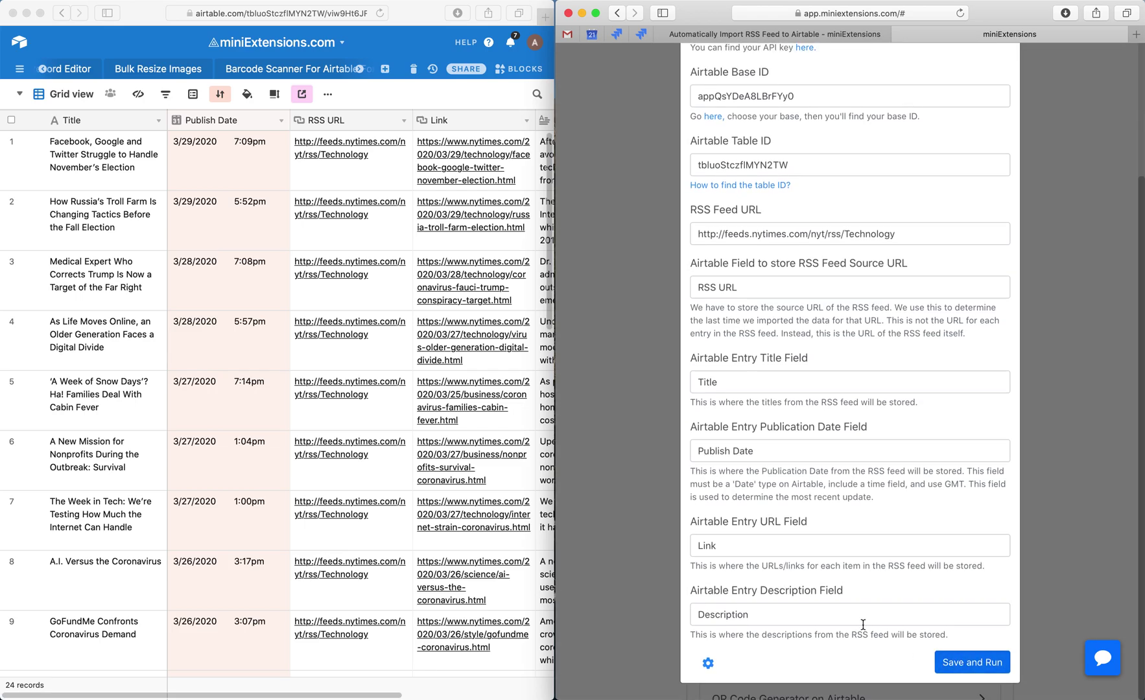
scroll(861, 623, up, 5)
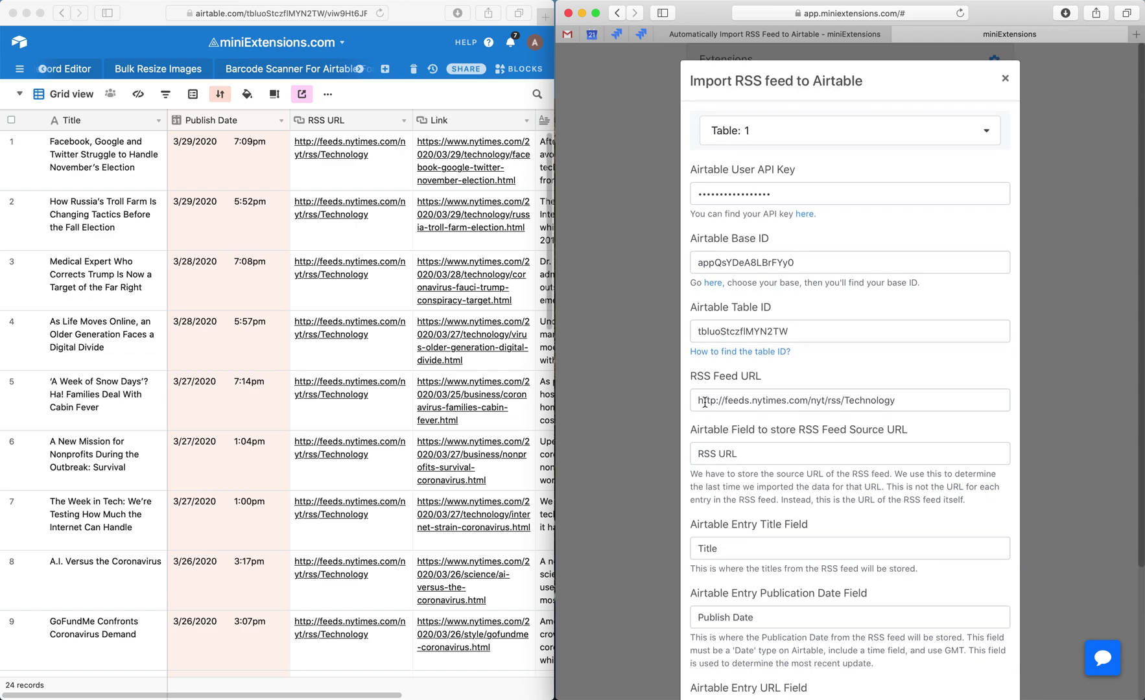
click(784, 141)
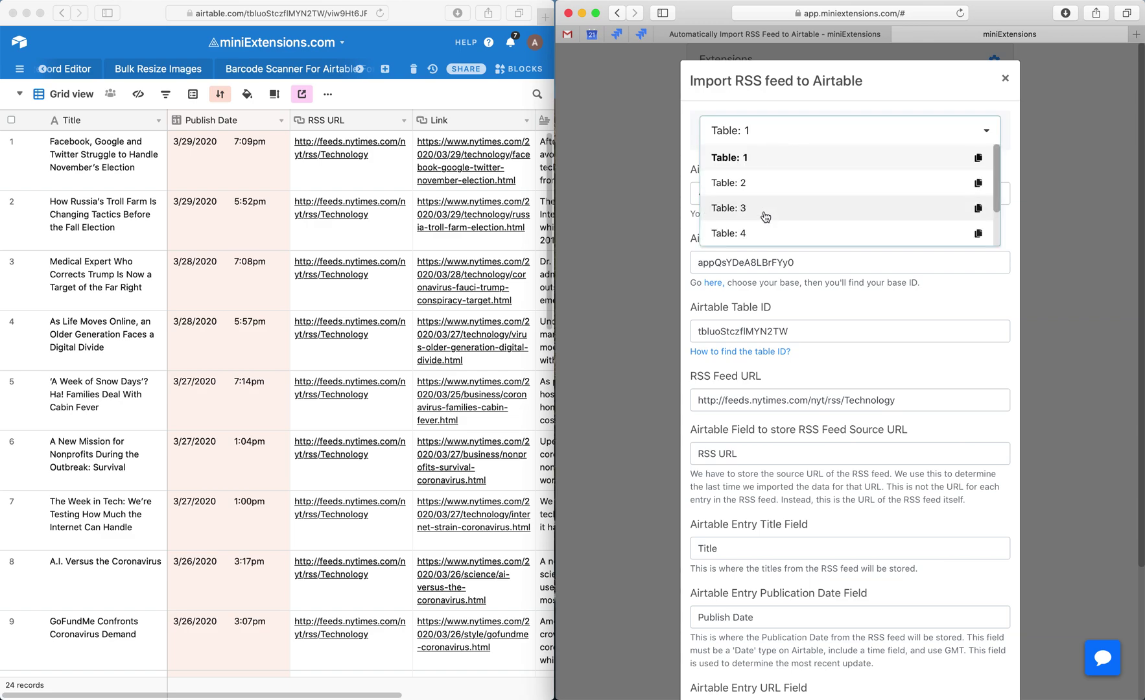
scroll(765, 216, down, 3)
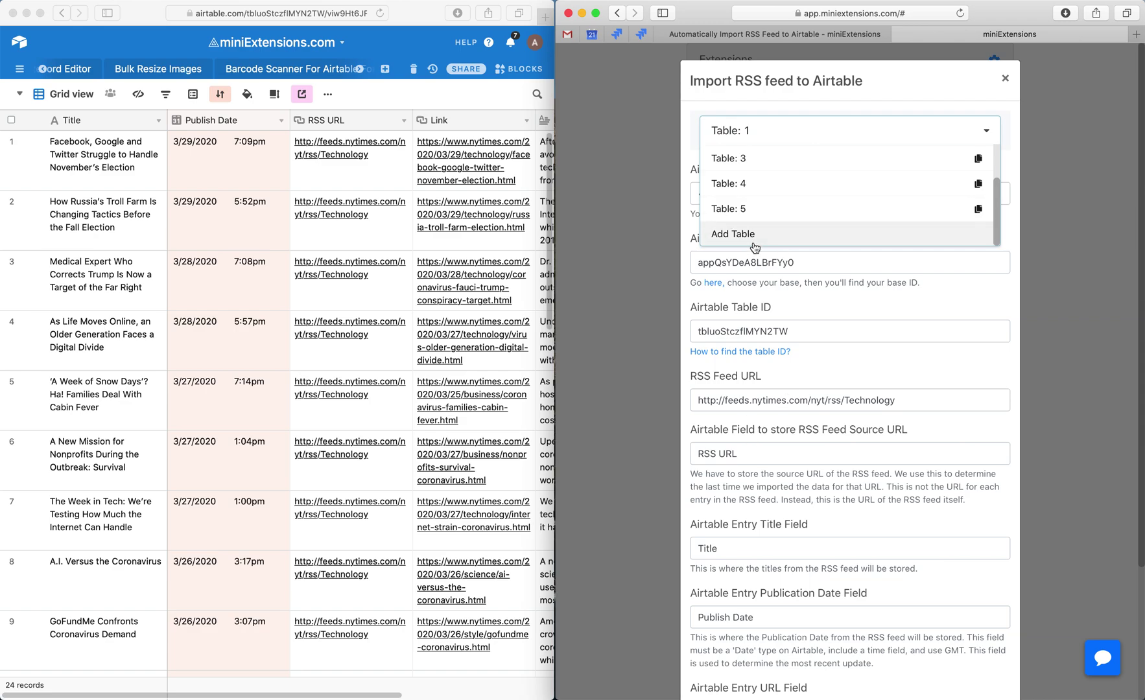
click(757, 209)
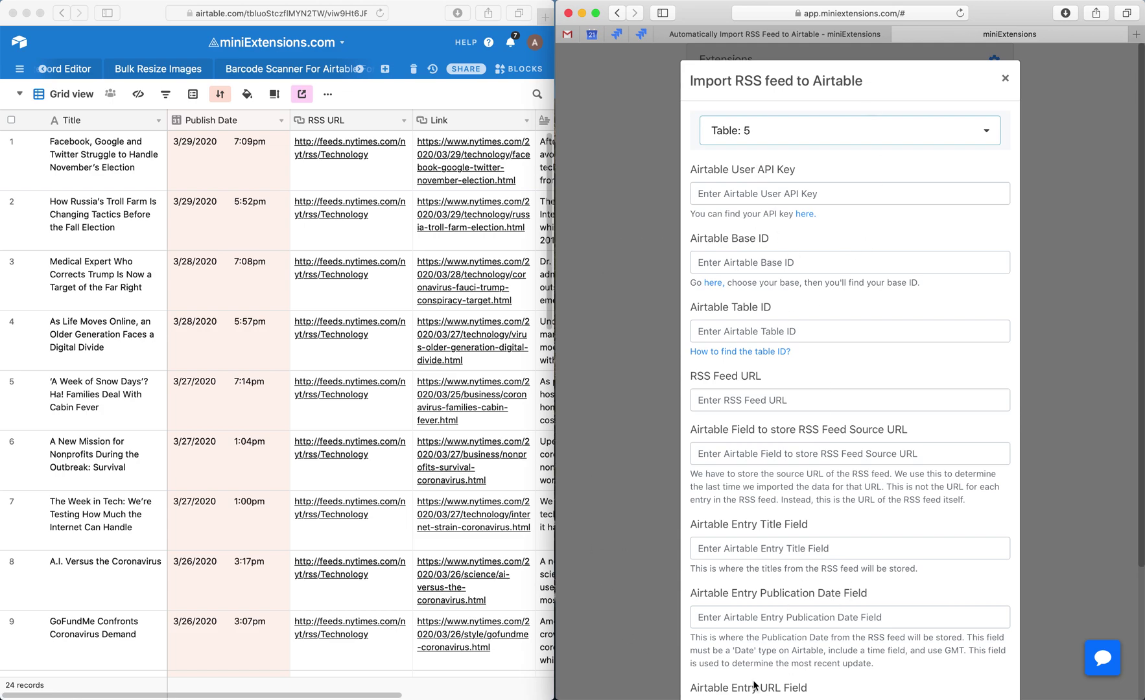
Load the Table: 4 configuration and check its NASA education news feed URL
click(815, 133)
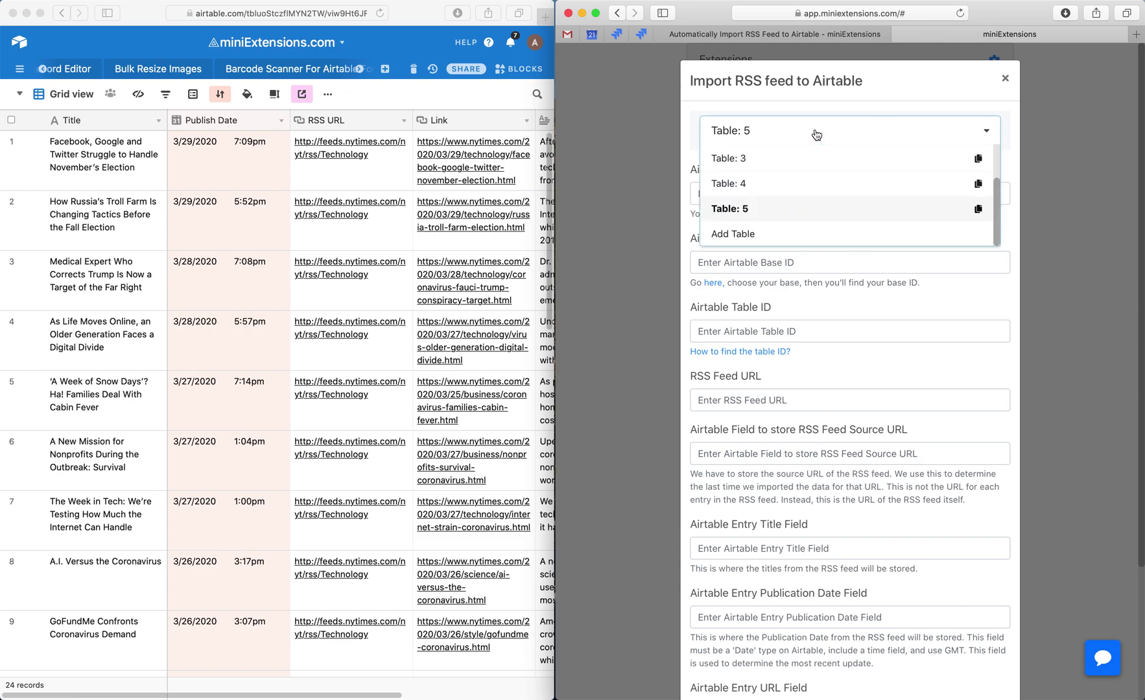
click(776, 188)
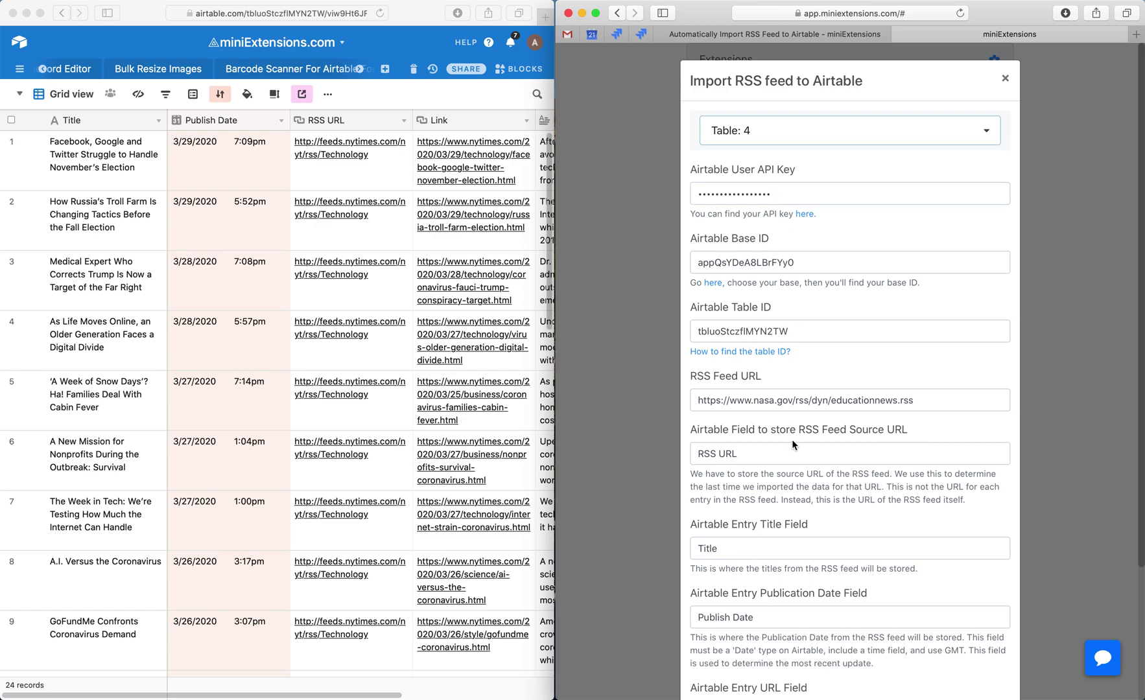
scroll(791, 440, down, 2)
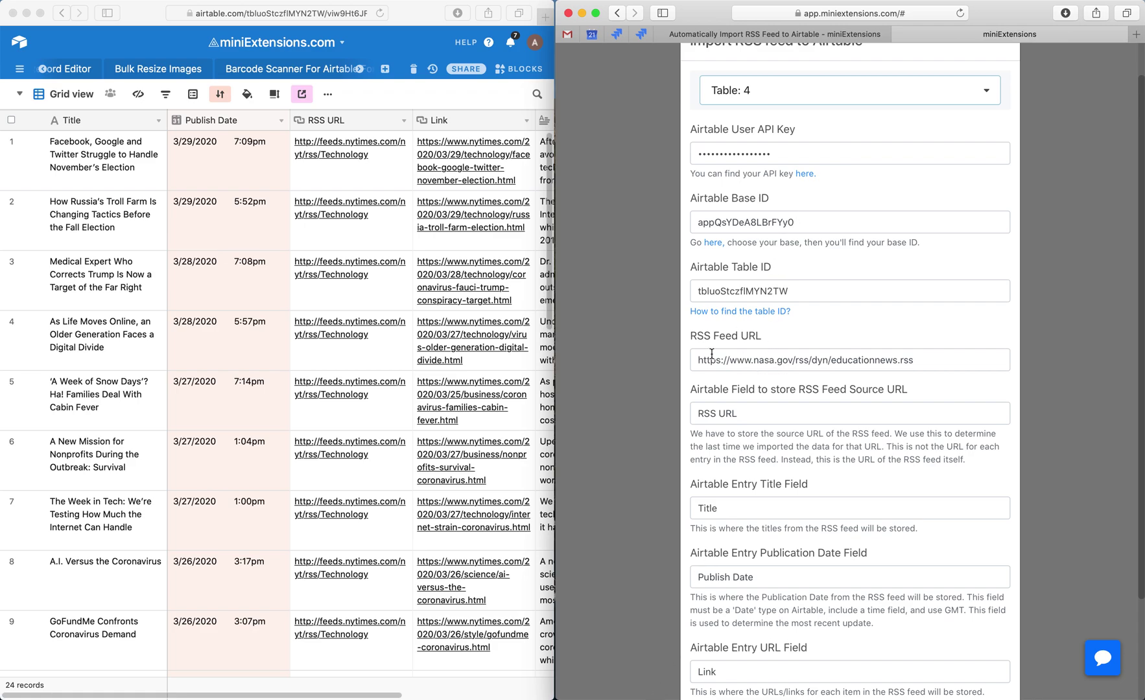
drag(699, 353, 937, 370)
click(944, 371)
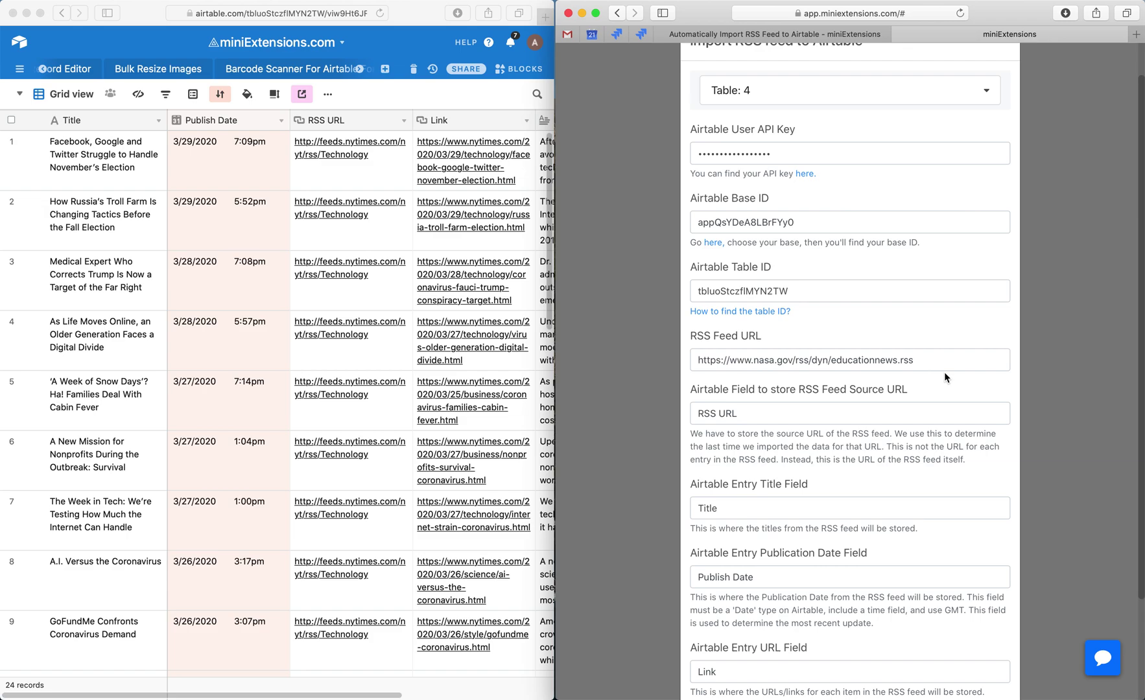
scroll(945, 373, down, 4)
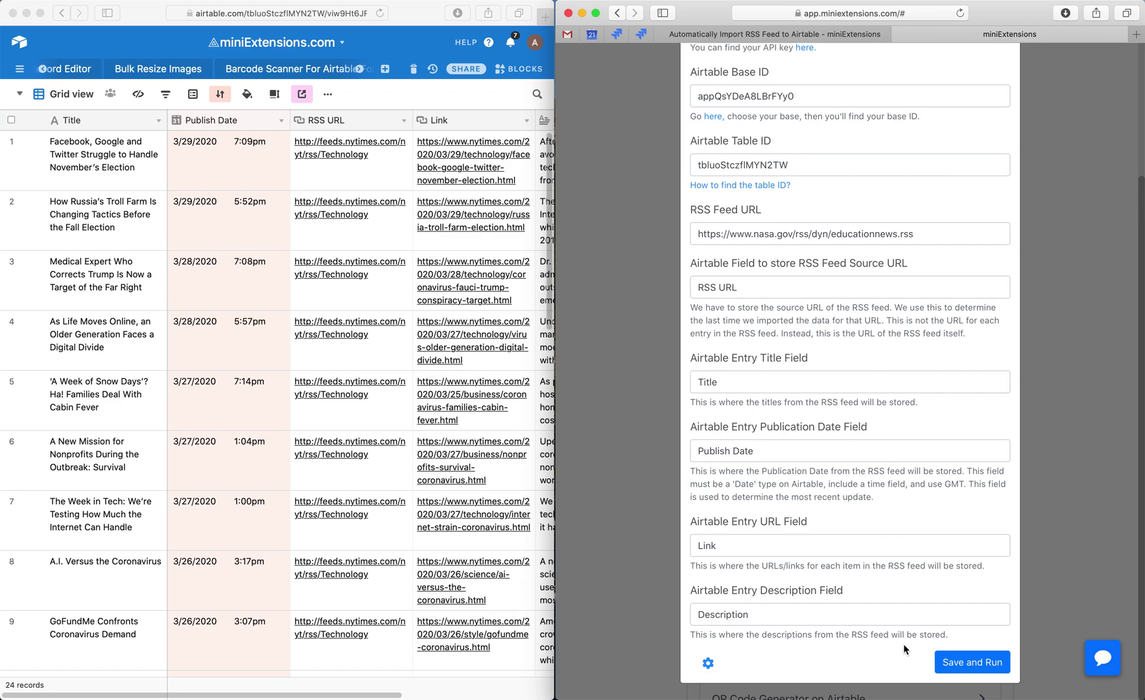
Run the NASA feed import and scroll the grid to check the ten new rows
click(966, 667)
scroll(375, 405, down, 10)
scroll(376, 408, down, 15)
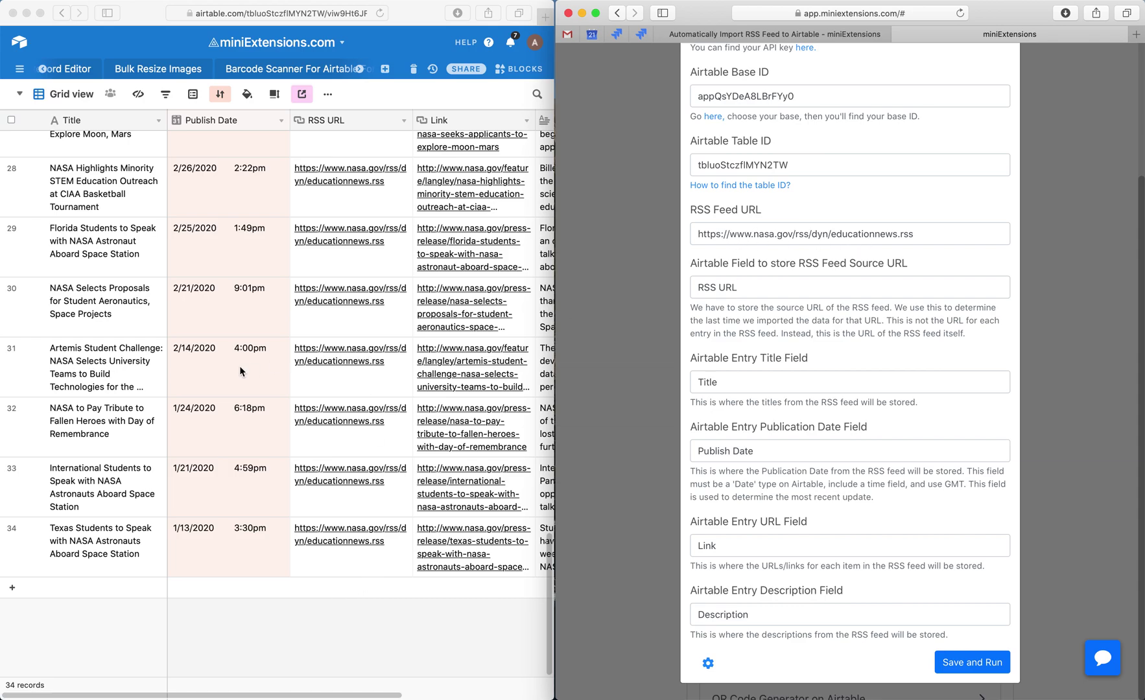
scroll(321, 379, up, 15)
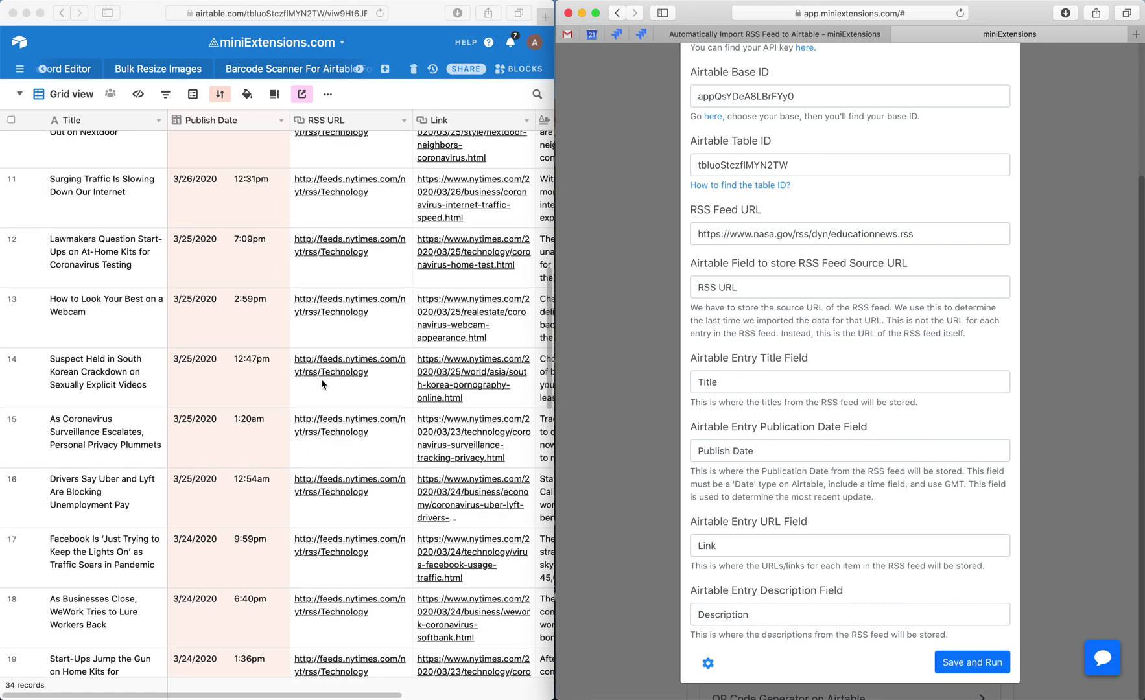
scroll(321, 379, up, 10)
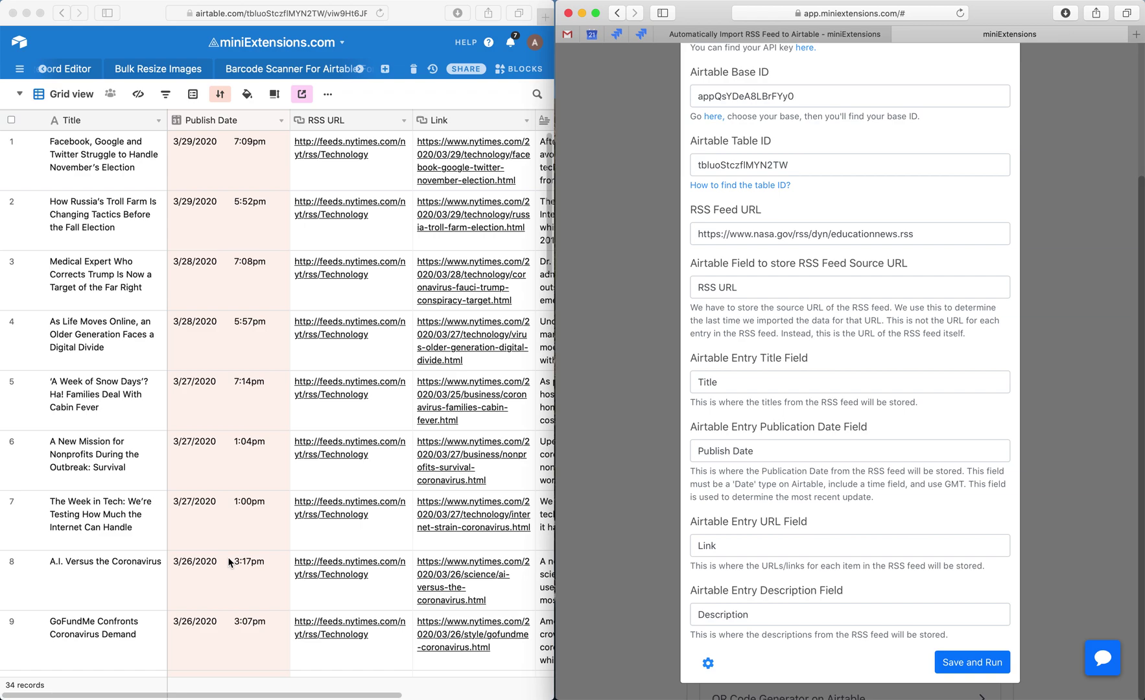
Open and close the extension settings, then show the saved tables list on the Table: 1 form
click(708, 662)
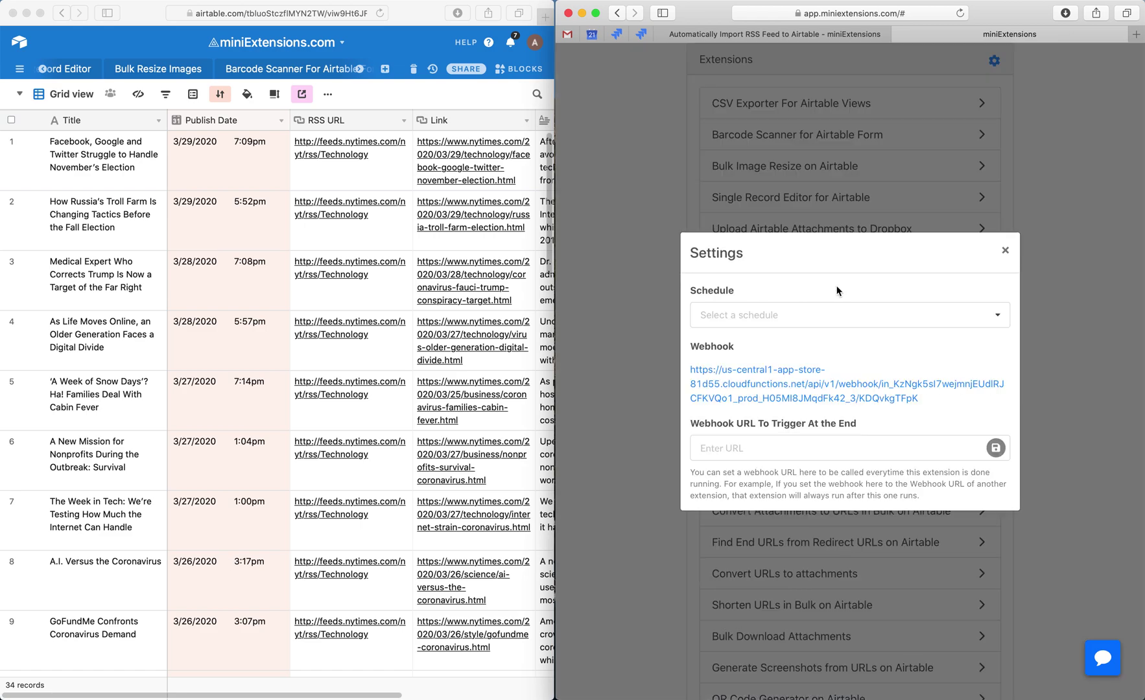
click(603, 409)
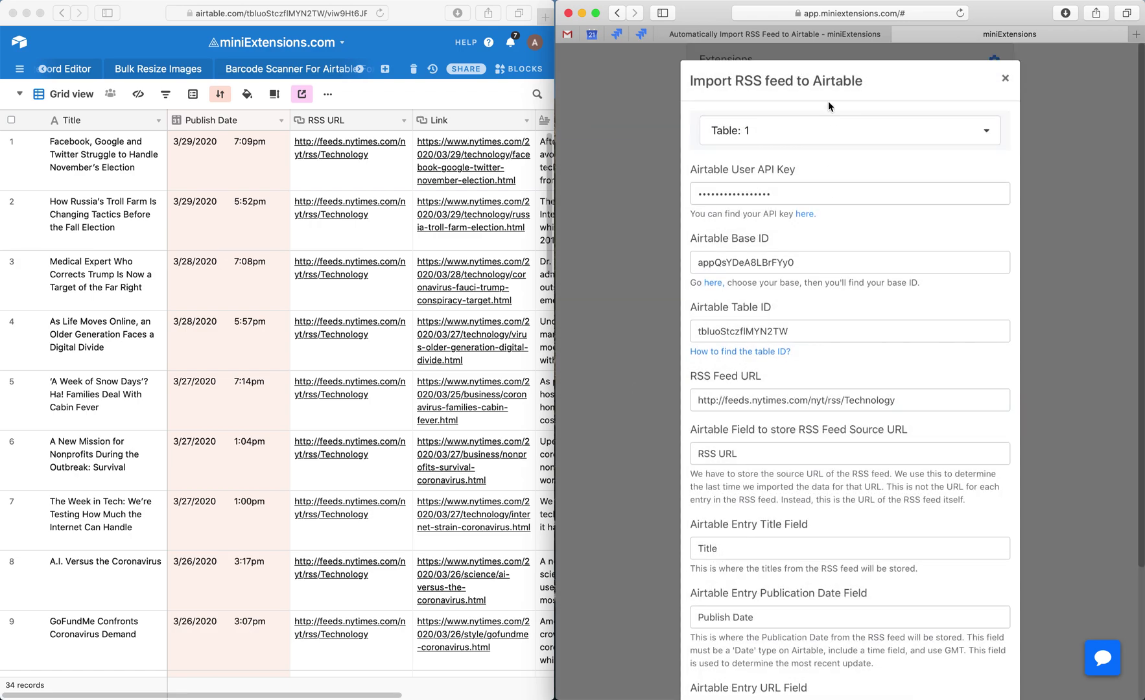
click(822, 132)
scroll(792, 179, down, 3)
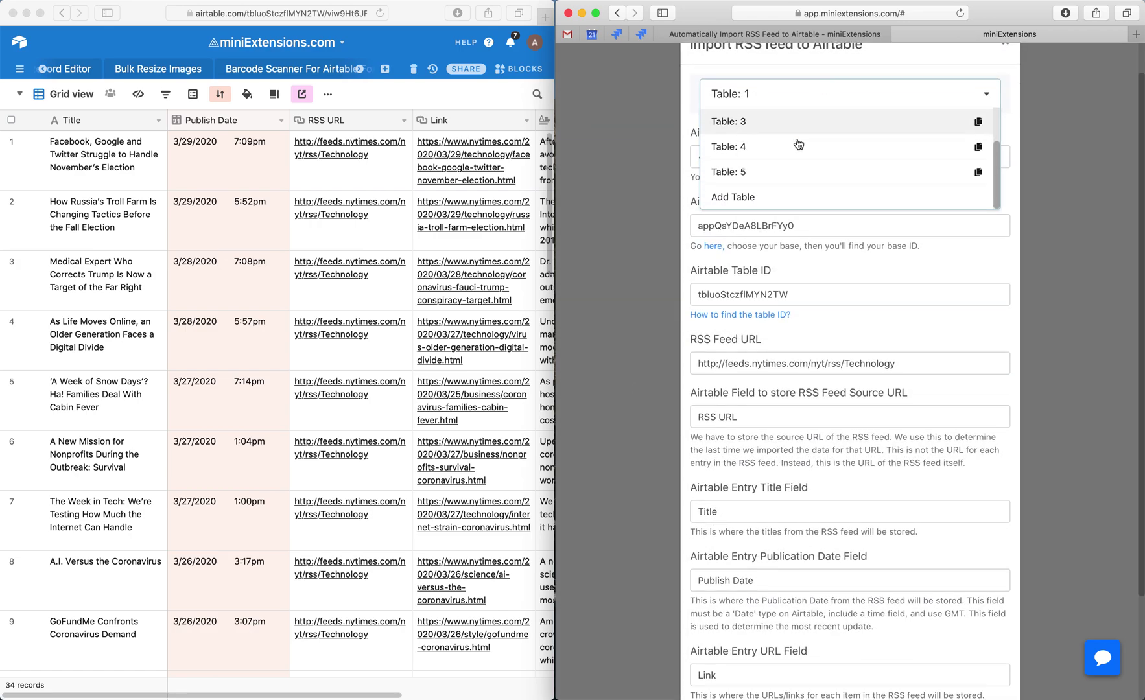